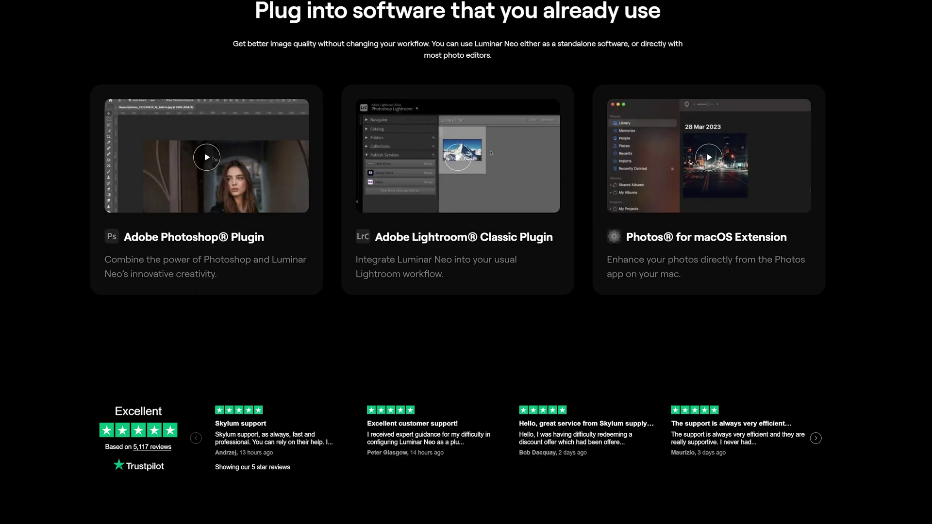
Play the Adobe Photoshop Plugin demo video on the Luminar Neo website
{"action": "left_click", "coordinate": [215, 165]}
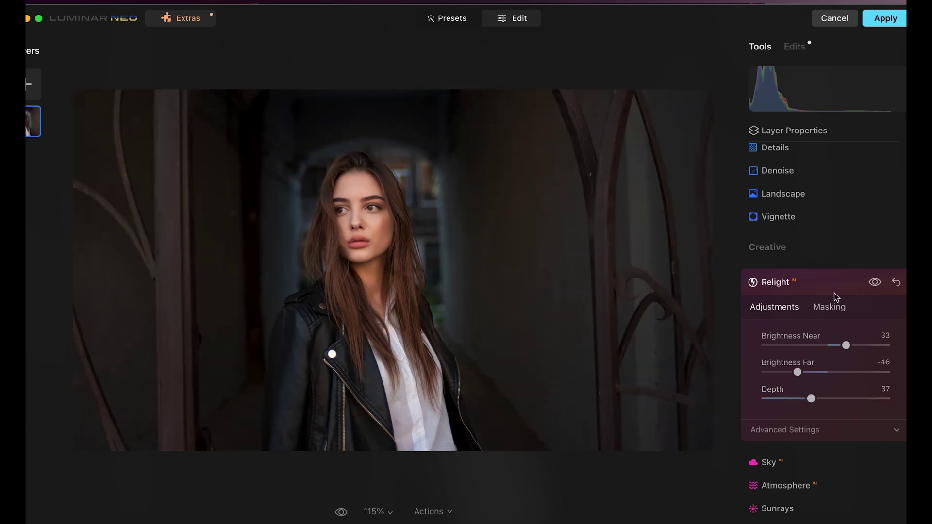
Apply the Relight edit back to Photoshop, then raise Brightness Near to 100
{"action": "left_click", "coordinate": [886, 18]}
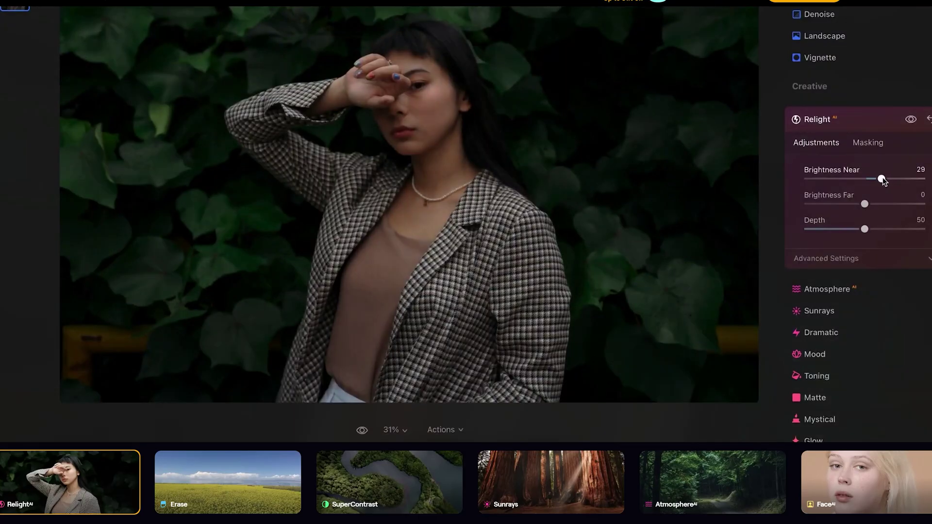
{"action": "mouse_move", "coordinate": [882, 177]}
{"action": "left_mouse_down"}
{"action": "mouse_move", "coordinate": [921, 179]}
{"action": "mouse_move", "coordinate": [891, 178]}
{"action": "left_mouse_up"}
Erase the field's marked objects; apply Supercontrast: Highlights 71, Midtones 100/35, Shadows 54/100
{"action": "left_click", "coordinate": [911, 120]}
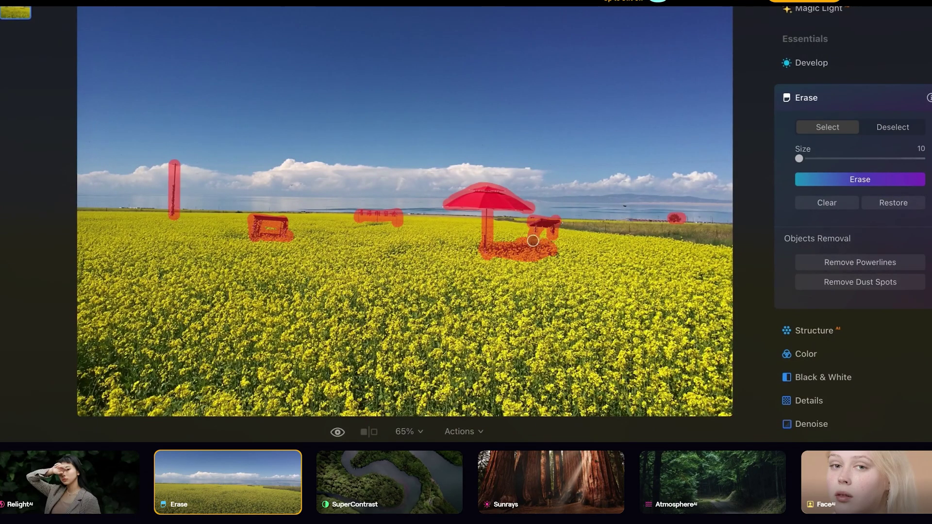
{"action": "left_click", "coordinate": [873, 183]}
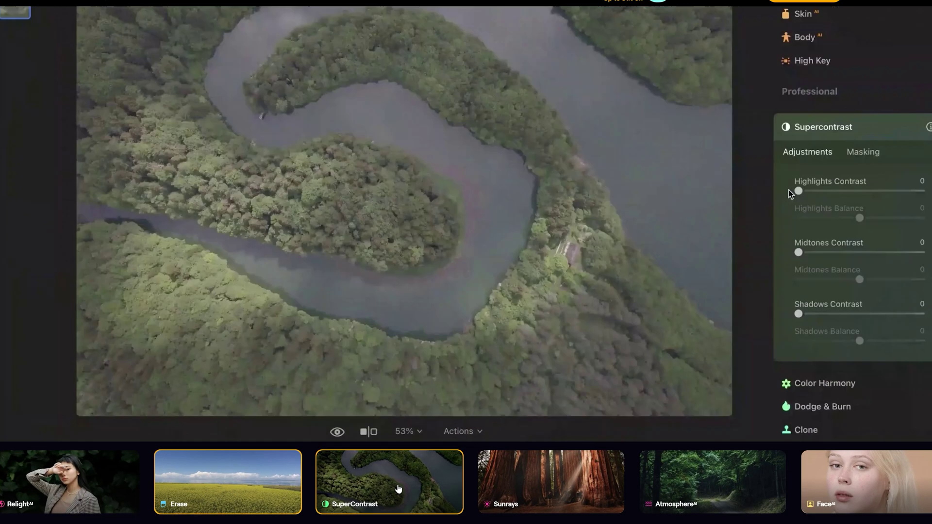
{"action": "mouse_move", "coordinate": [794, 191]}
{"action": "left_mouse_down"}
{"action": "mouse_move", "coordinate": [886, 190]}
{"action": "mouse_move", "coordinate": [847, 218]}
{"action": "left_mouse_up"}
{"action": "left_click_drag", "start_coordinate": [798, 252], "coordinate": [920, 253]}
{"action": "left_click_drag", "start_coordinate": [860, 279], "coordinate": [881, 280]}
{"action": "left_click_drag", "start_coordinate": [798, 314], "coordinate": [865, 314]}
{"action": "left_click_drag", "start_coordinate": [859, 342], "coordinate": [921, 341]}
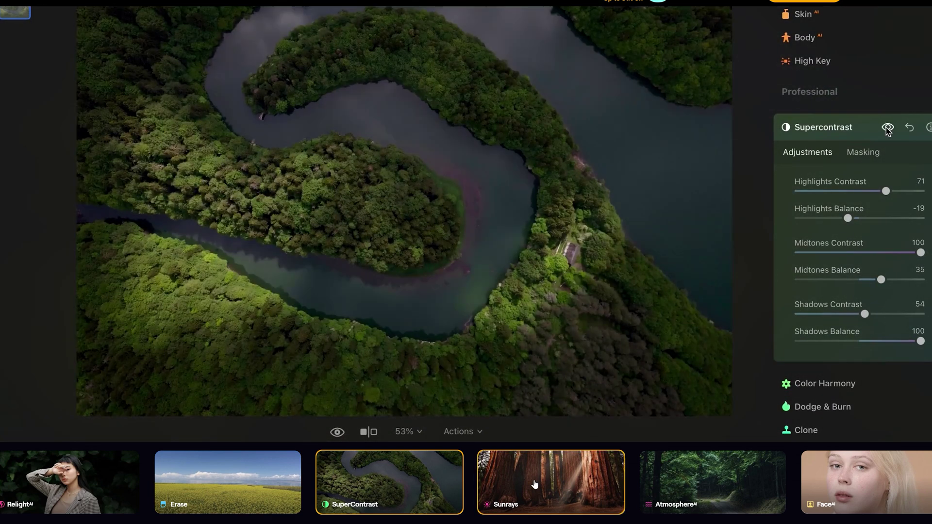
Place sunrays at the sequoia photo's upper right; add fog Amount 52, Depth 68 to the forest
{"action": "left_click", "coordinate": [535, 484]}
{"action": "left_click_drag", "start_coordinate": [301, 39], "coordinate": [668, 32]}
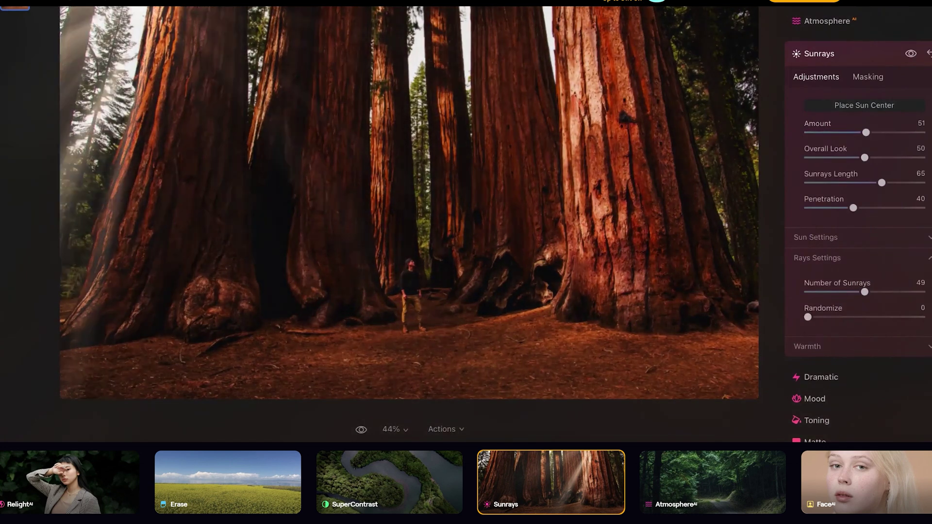
{"action": "left_click", "coordinate": [712, 481]}
{"action": "left_click_drag", "start_coordinate": [807, 183], "coordinate": [921, 183]}
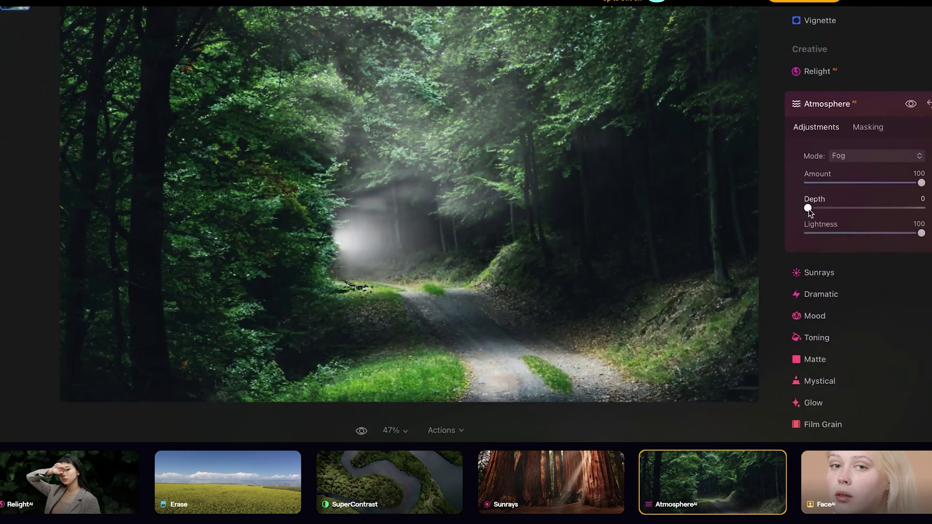
{"action": "left_click_drag", "start_coordinate": [807, 208], "coordinate": [885, 207]}
{"action": "left_click_drag", "start_coordinate": [921, 183], "coordinate": [867, 183]}
{"action": "left_click", "coordinate": [911, 104]}
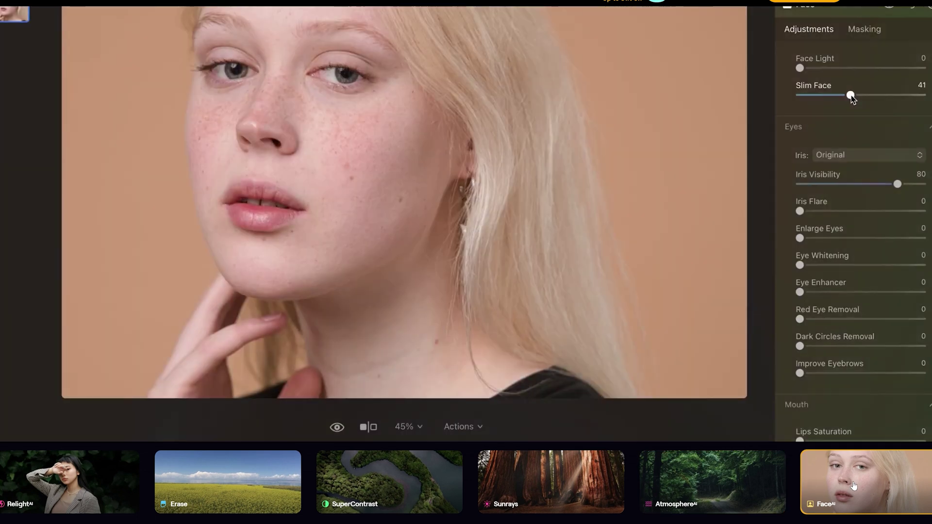
Retouch the face with Eye Whitening 32, Iris Flare 26 and further face sliders
{"action": "left_click_drag", "start_coordinate": [799, 211], "coordinate": [847, 212]}
{"action": "left_click_drag", "start_coordinate": [799, 265], "coordinate": [839, 265]}
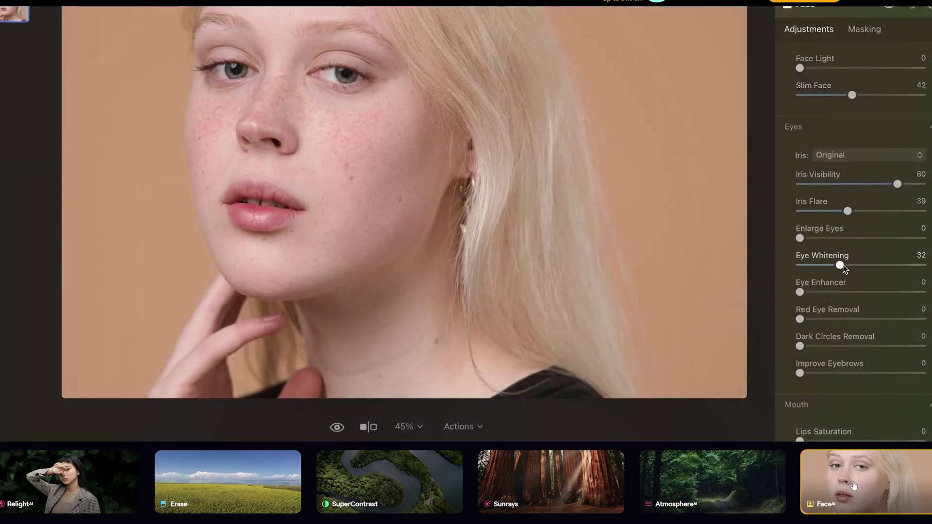
{"action": "scroll", "coordinate": [854, 243], "scroll_direction": "down", "scroll_amount": 3}
{"action": "left_click_drag", "start_coordinate": [800, 309], "coordinate": [840, 309]}
{"action": "left_click_drag", "start_coordinate": [799, 336], "coordinate": [838, 335]}
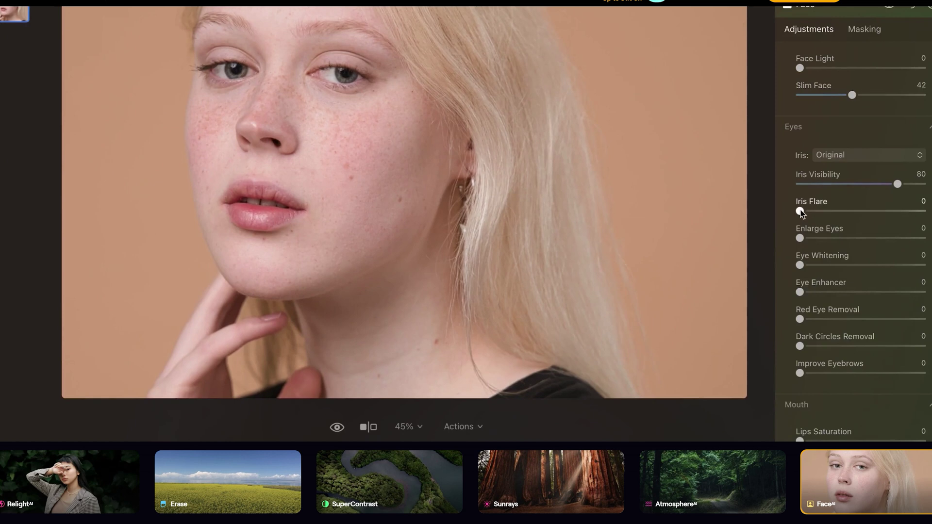
{"action": "left_click_drag", "start_coordinate": [801, 209], "coordinate": [849, 209]}
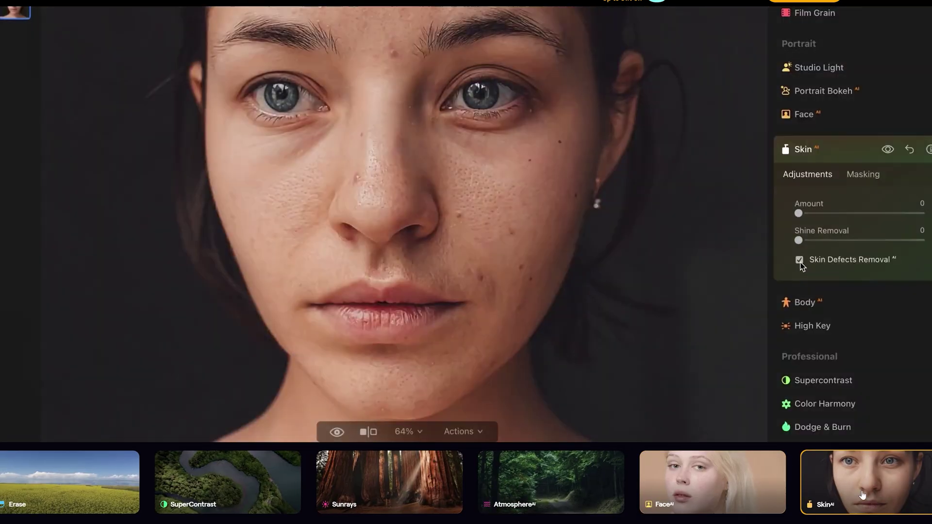
Smooth the skin to Amount 90 and adjust the Portrait Bokeh background corrections
{"action": "left_click_drag", "start_coordinate": [799, 213], "coordinate": [910, 213]}
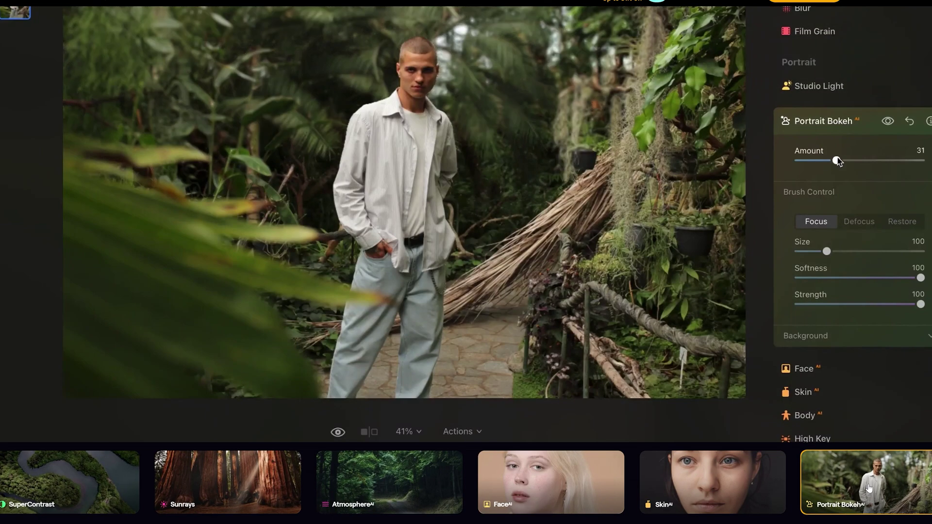
{"action": "left_click", "coordinate": [854, 336]}
{"action": "left_click_drag", "start_coordinate": [864, 338], "coordinate": [856, 338]}
{"action": "left_click_drag", "start_coordinate": [798, 366], "coordinate": [823, 365]}
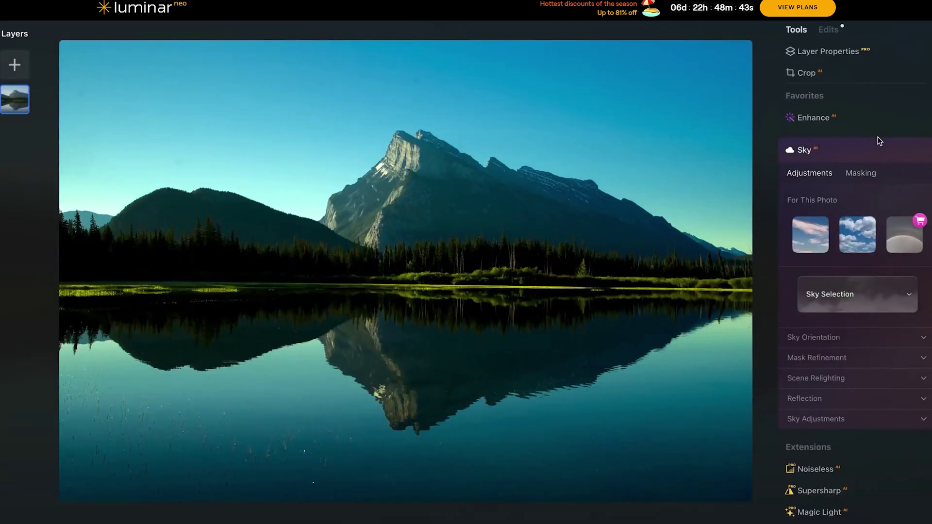
Swap in Blue Sky 3, set horizon -23, sideways shift -32 and reflection 94
{"action": "left_click", "coordinate": [854, 232]}
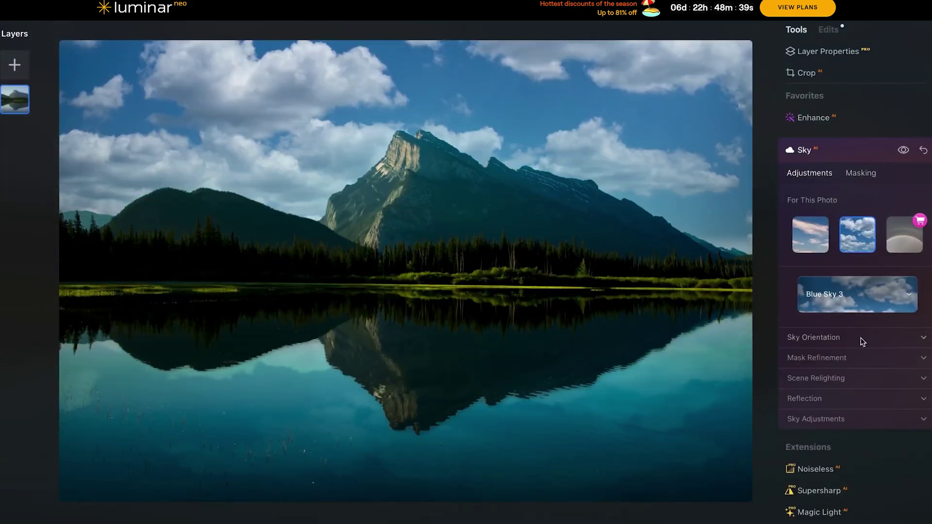
{"action": "left_click", "coordinate": [862, 342]}
{"action": "left_click_drag", "start_coordinate": [857, 372], "coordinate": [844, 372]}
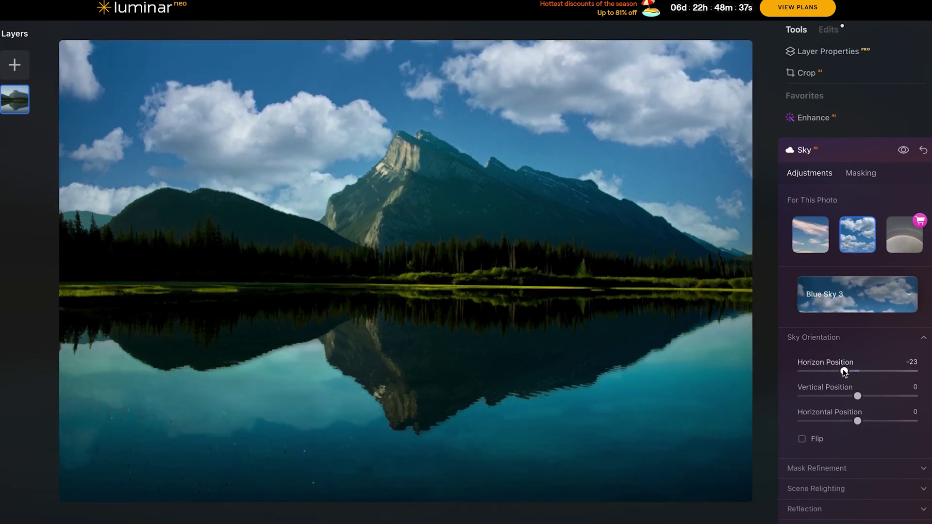
{"action": "left_click_drag", "start_coordinate": [858, 420], "coordinate": [840, 420]}
{"action": "left_click", "coordinate": [846, 508]}
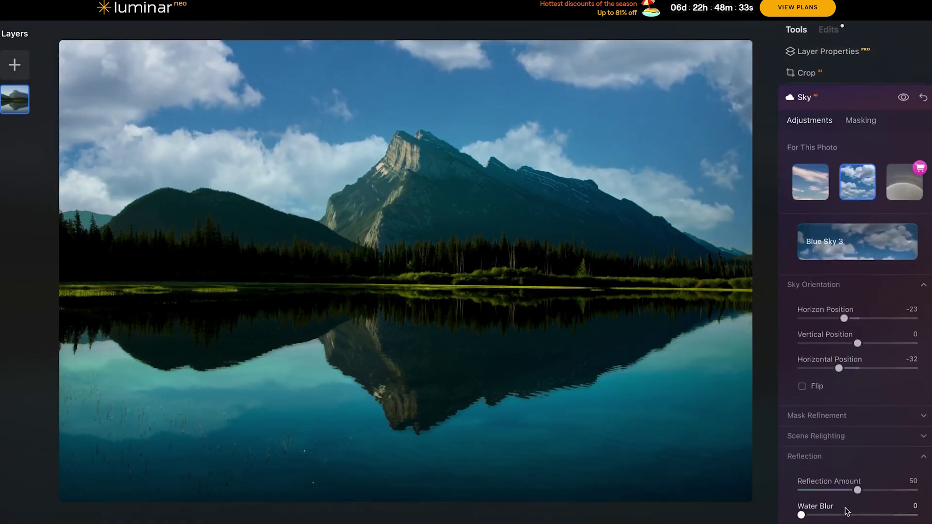
{"action": "left_click_drag", "start_coordinate": [884, 490], "coordinate": [908, 490]}
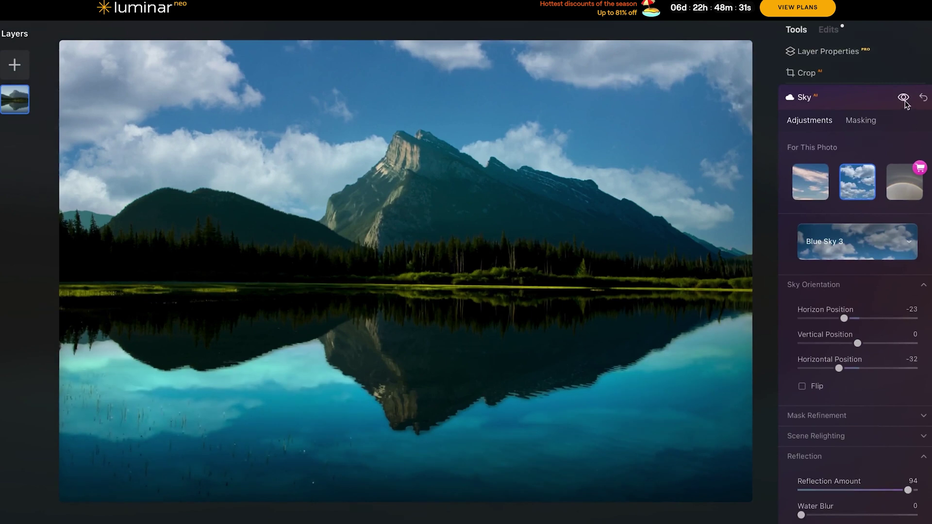
Compare against the original sky, reset it, and reapply the Blue Sky 3 preset
{"action": "left_click", "coordinate": [904, 101]}
{"action": "left_click", "coordinate": [904, 98]}
{"action": "left_click", "coordinate": [923, 98]}
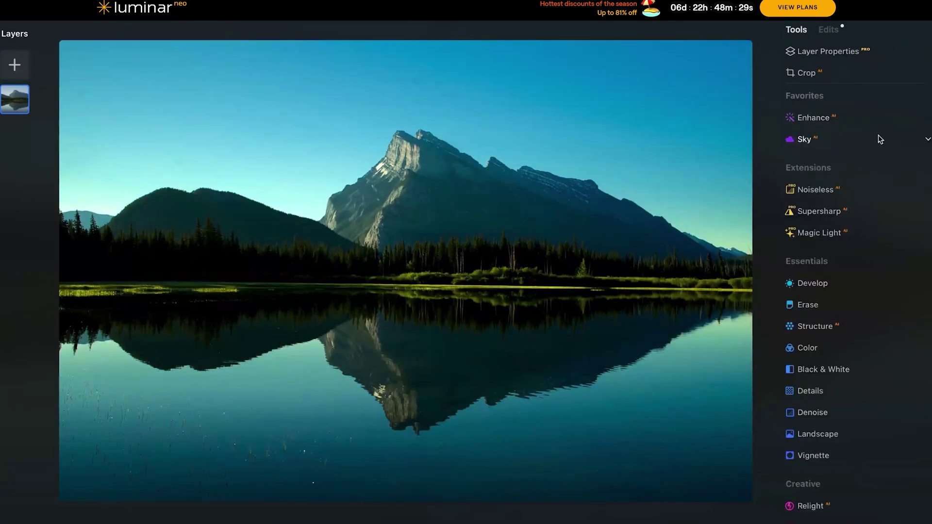
{"action": "left_click", "coordinate": [878, 138]}
{"action": "left_click", "coordinate": [854, 231]}
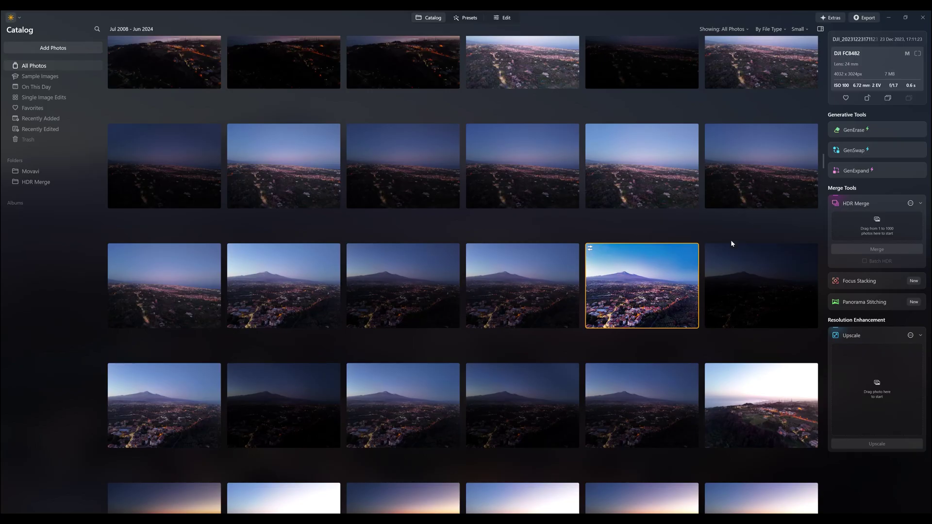
Preview a drone photo, then open and play DJI_0961.MP4 from the Catalog
{"action": "double_click", "coordinate": [641, 293]}
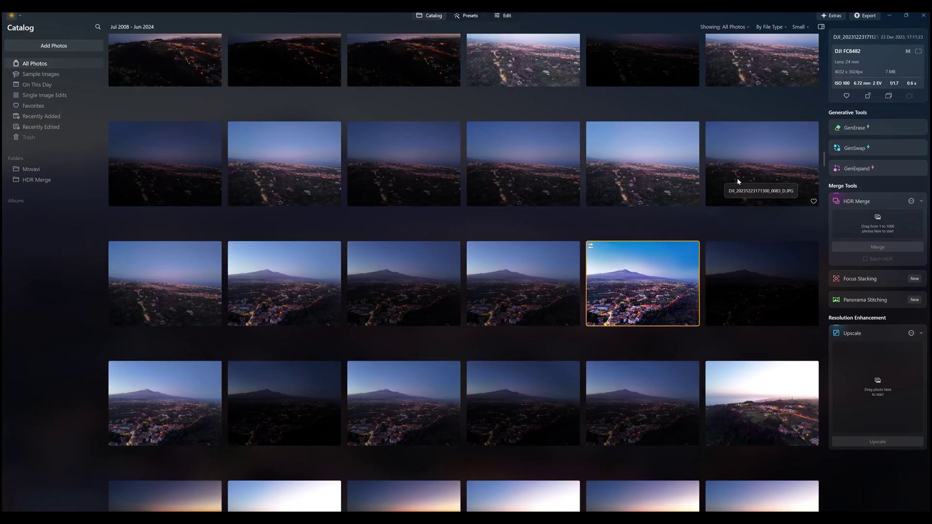
{"action": "scroll", "coordinate": [737, 177], "scroll_direction": "down", "scroll_amount": 10}
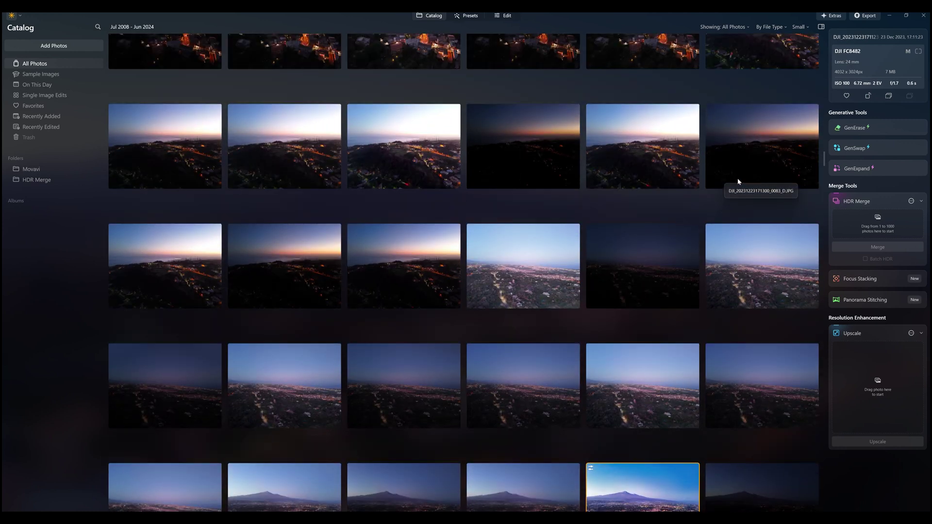
{"action": "double_click", "coordinate": [662, 228]}
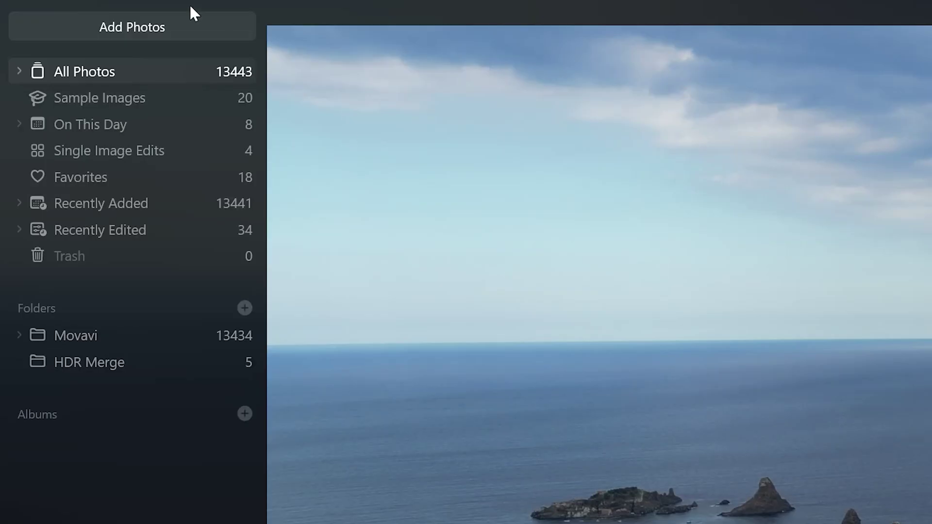
Add a folder to the catalog and expand Movavi > Air 3 video quality
{"action": "left_click", "coordinate": [128, 28]}
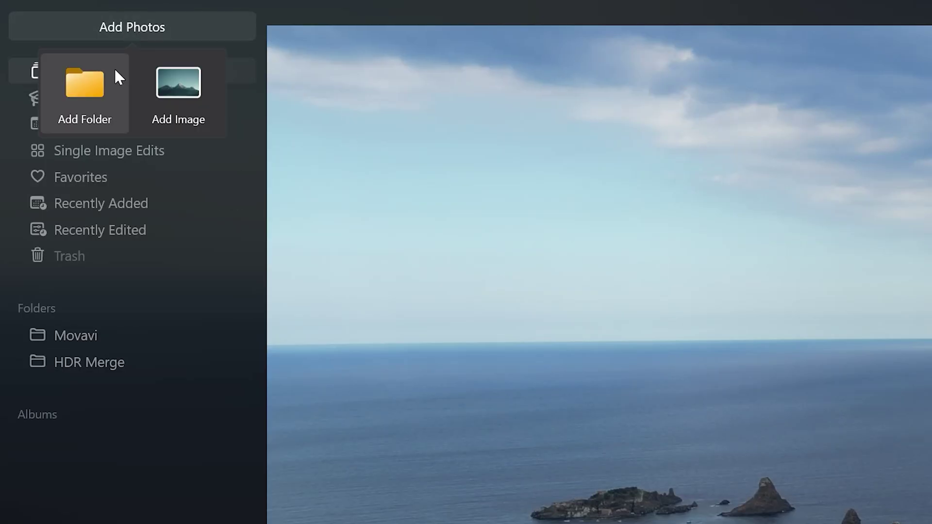
{"action": "left_click", "coordinate": [90, 90]}
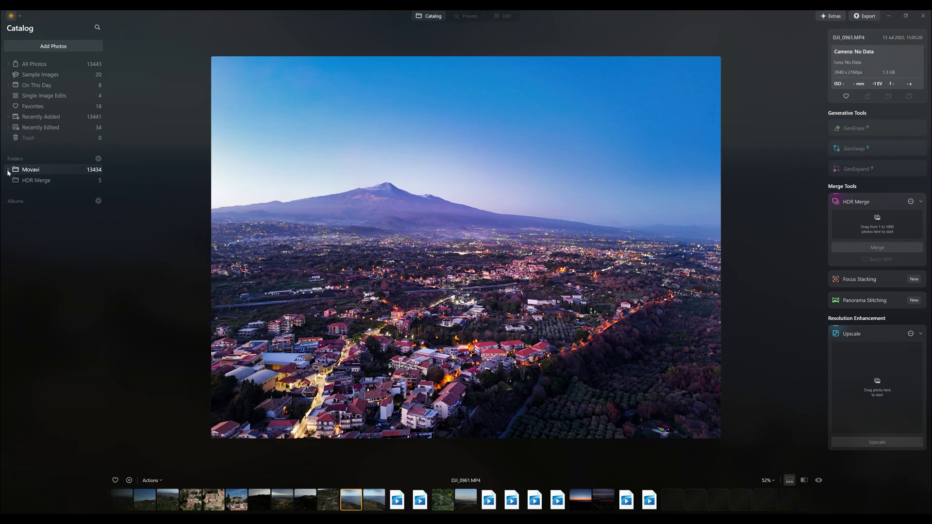
{"action": "left_click", "coordinate": [9, 169]}
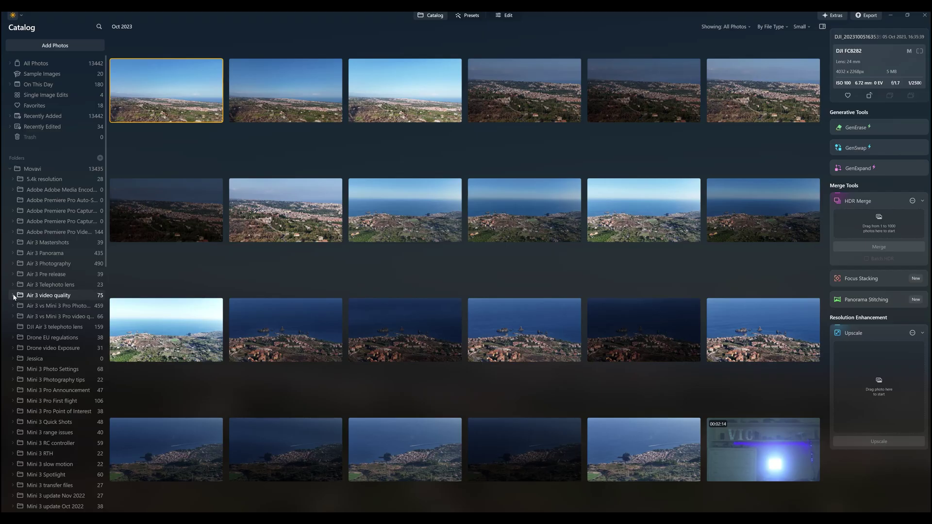
{"action": "left_click", "coordinate": [13, 296]}
Create 'New subfolder' inside Air 3 video quality and confirm it exists on disk
{"action": "right_click", "coordinate": [44, 298]}
{"action": "left_click", "coordinate": [69, 319]}
{"action": "type", "text": "New subfolder"}
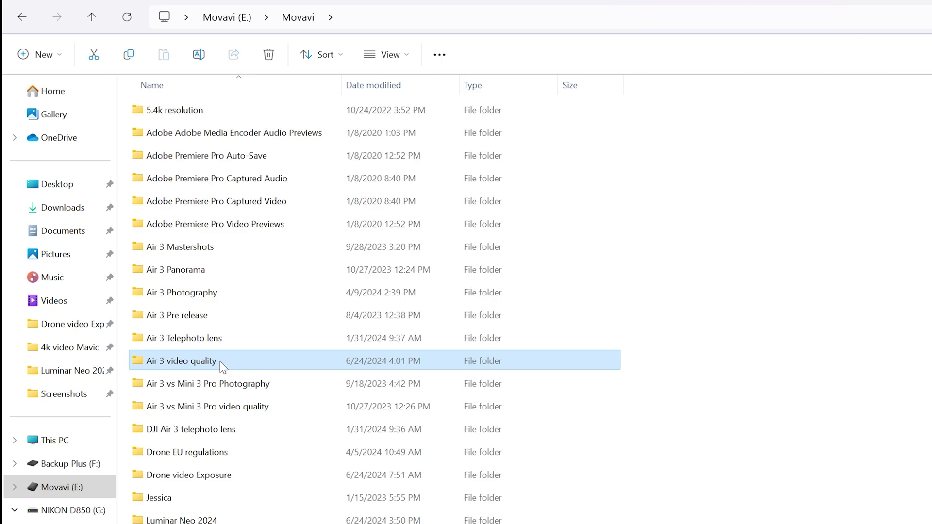
{"action": "double_click", "coordinate": [219, 361]}
{"action": "left_click", "coordinate": [209, 248]}
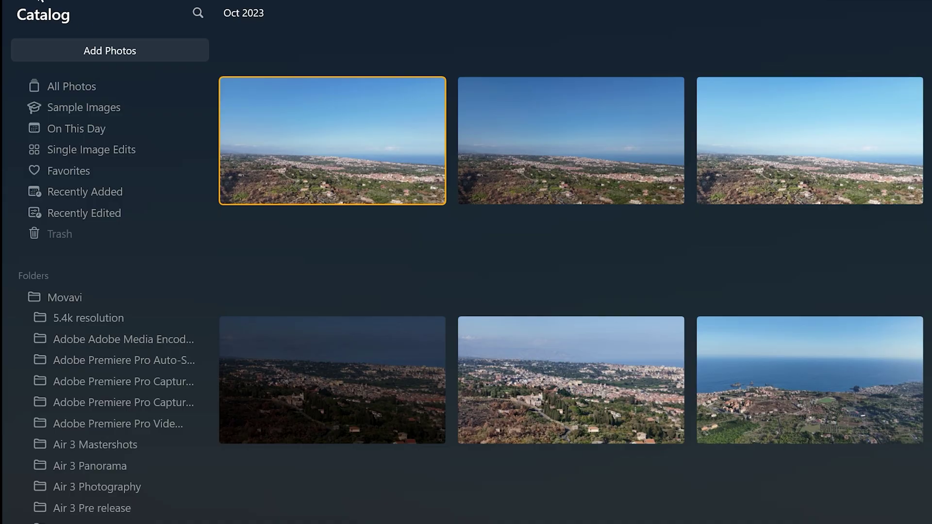
Create a new catalog named 'Fami', then add an album named 'New project'
{"action": "left_click", "coordinate": [19, 10]}
{"action": "mouse_move", "coordinate": [26, 23]}
{"action": "mouse_move", "coordinate": [304, 30]}
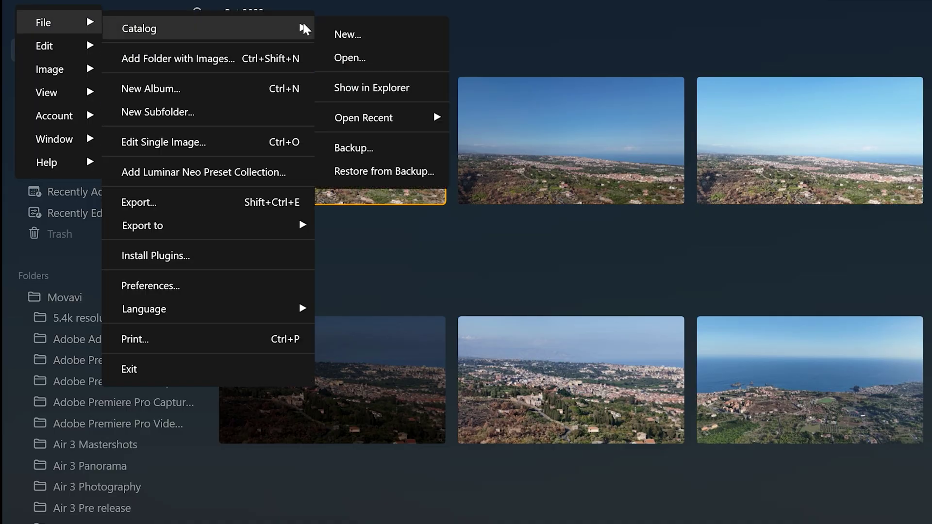
{"action": "left_click", "coordinate": [356, 37]}
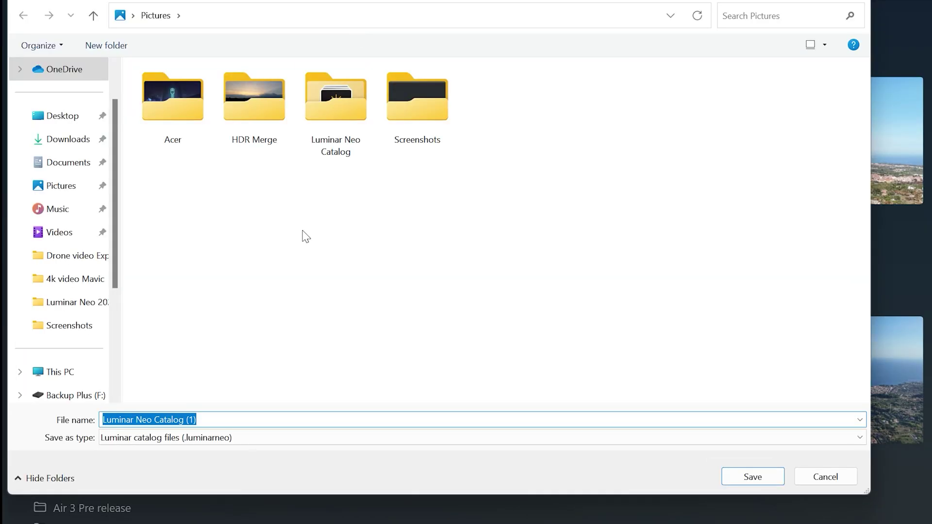
{"action": "type", "text": "Family and friends"}
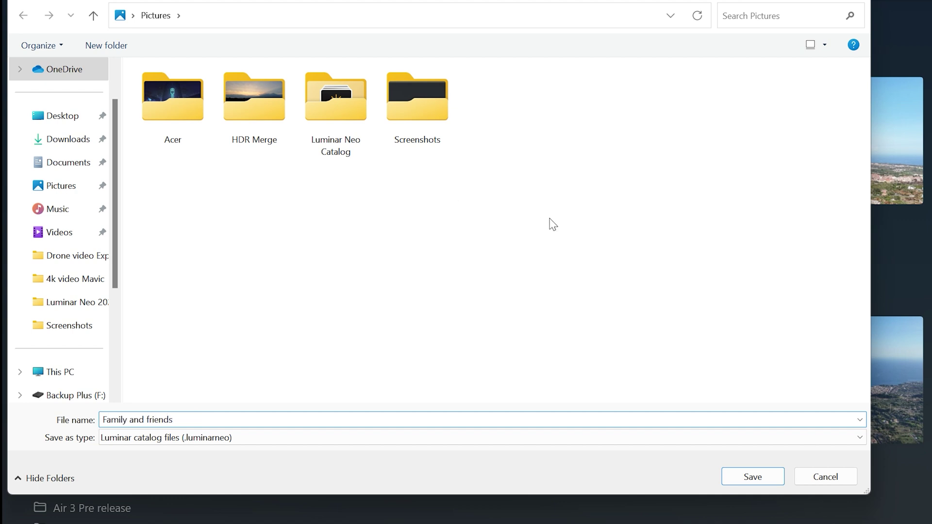
{"action": "key", "text": "Return"}
{"action": "left_click", "coordinate": [197, 378]}
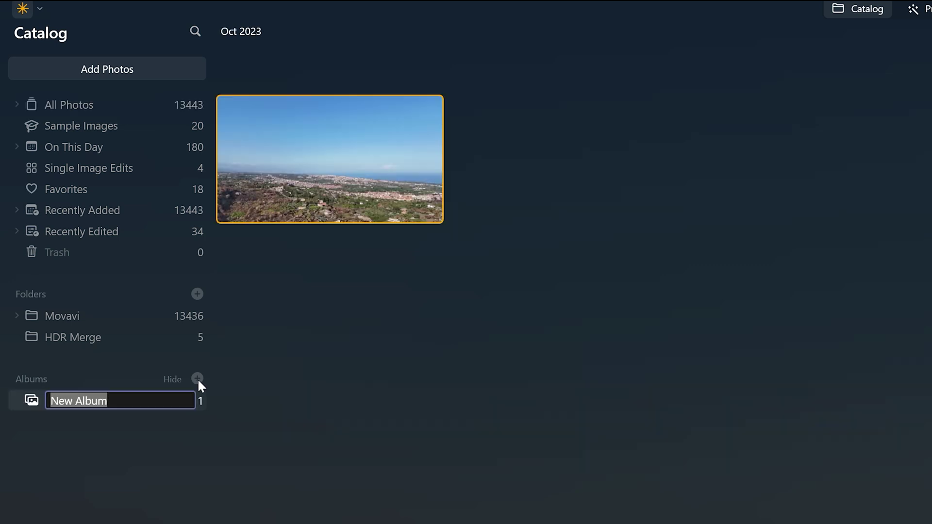
{"action": "type", "text": "New project"}
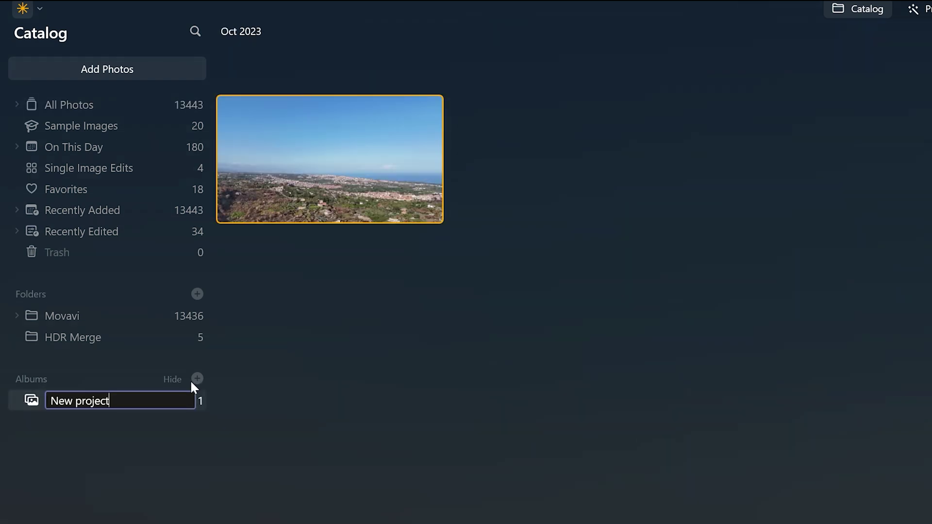
Drag selected Movavi photos into the New project album and open it
{"action": "left_click", "coordinate": [69, 313]}
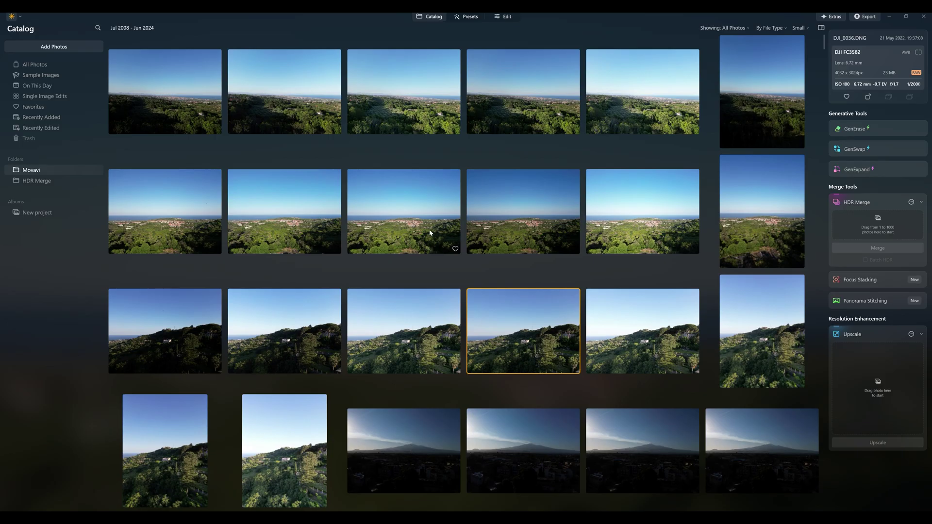
{"action": "left_click", "coordinate": [429, 233], "text": "ctrl"}
{"action": "left_click_drag", "start_coordinate": [322, 434], "coordinate": [48, 211]}
{"action": "left_click", "coordinate": [43, 215]}
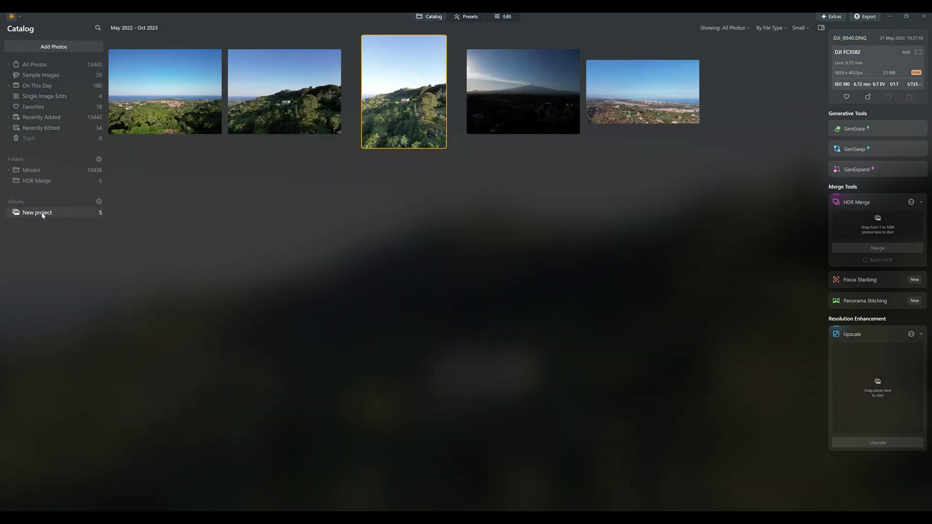
Flag the album's second photo as a Favorite
{"action": "left_click", "coordinate": [288, 99]}
{"action": "right_click", "coordinate": [288, 96]}
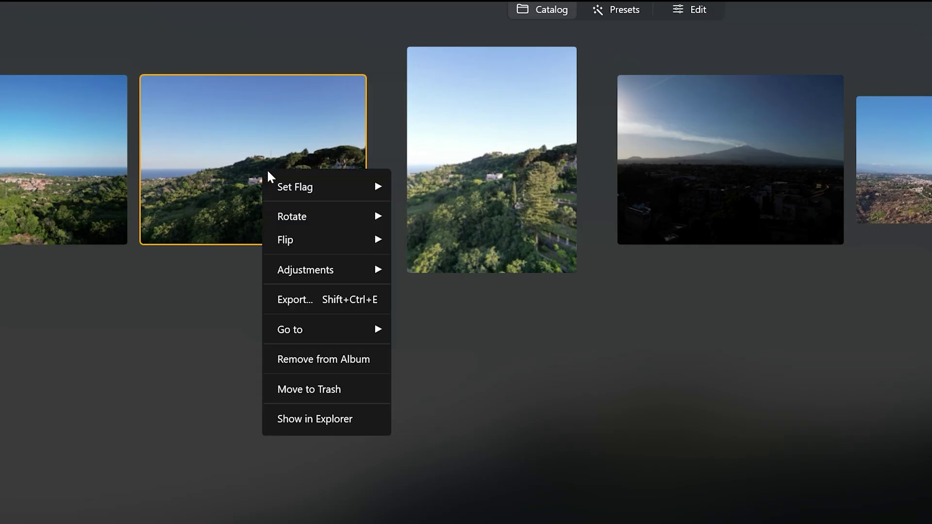
{"action": "mouse_move", "coordinate": [307, 105]}
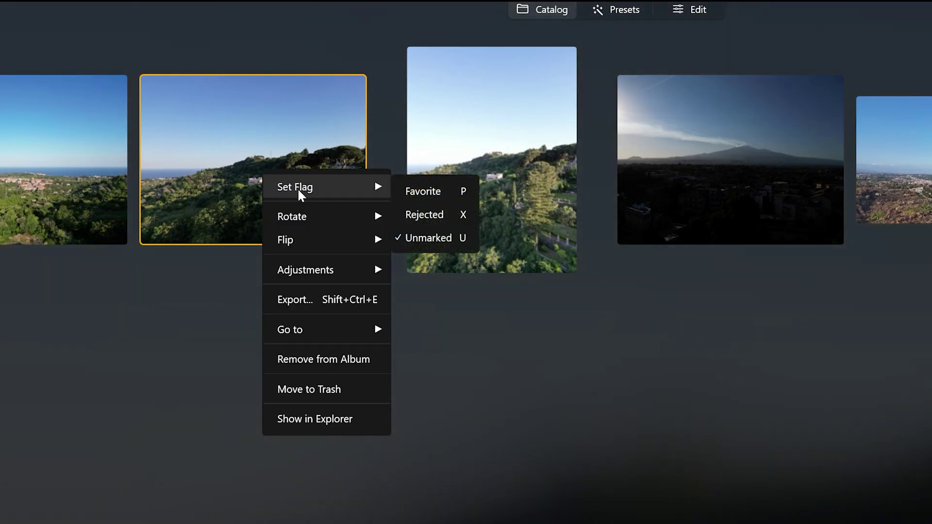
{"action": "left_click", "coordinate": [425, 195]}
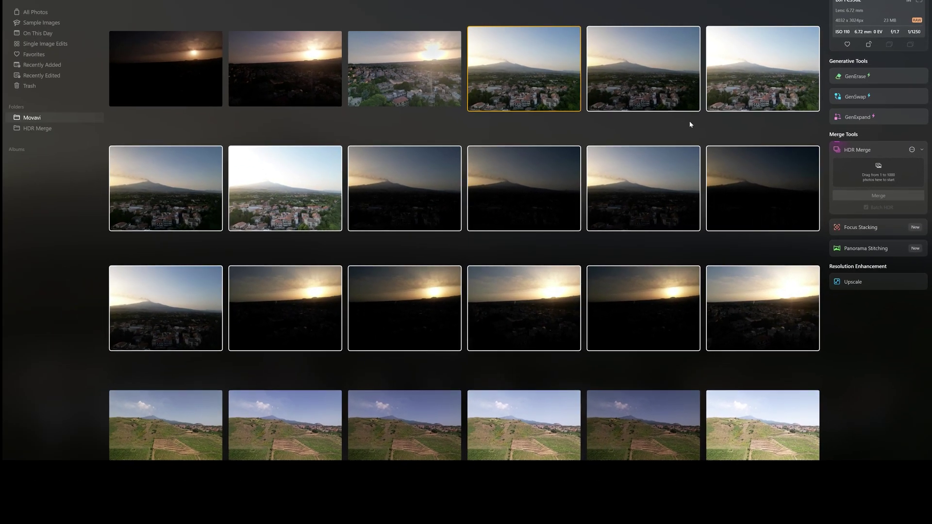
Batch HDR Merge the bracketed photos, reviewing the bracket groups before continuing
{"action": "left_click_drag", "start_coordinate": [760, 183], "coordinate": [874, 175]}
{"action": "left_click", "coordinate": [870, 196]}
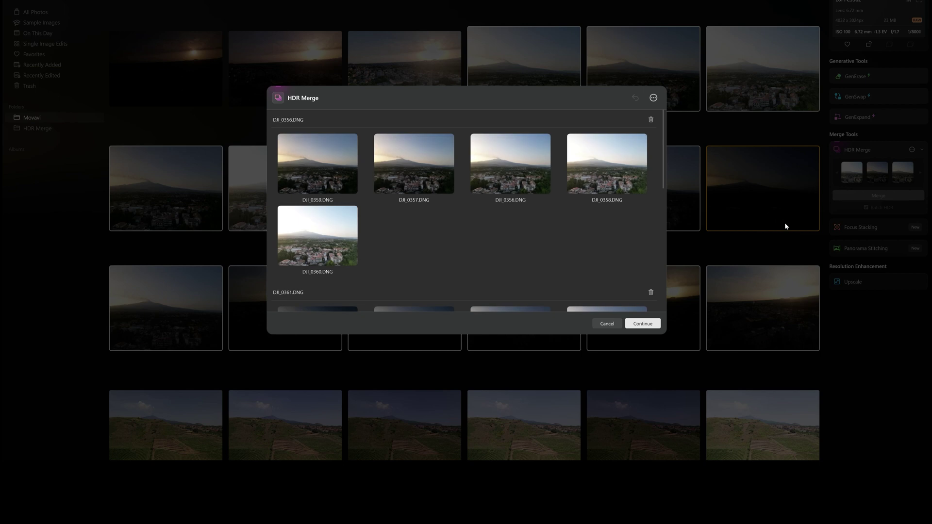
{"action": "left_click", "coordinate": [641, 326]}
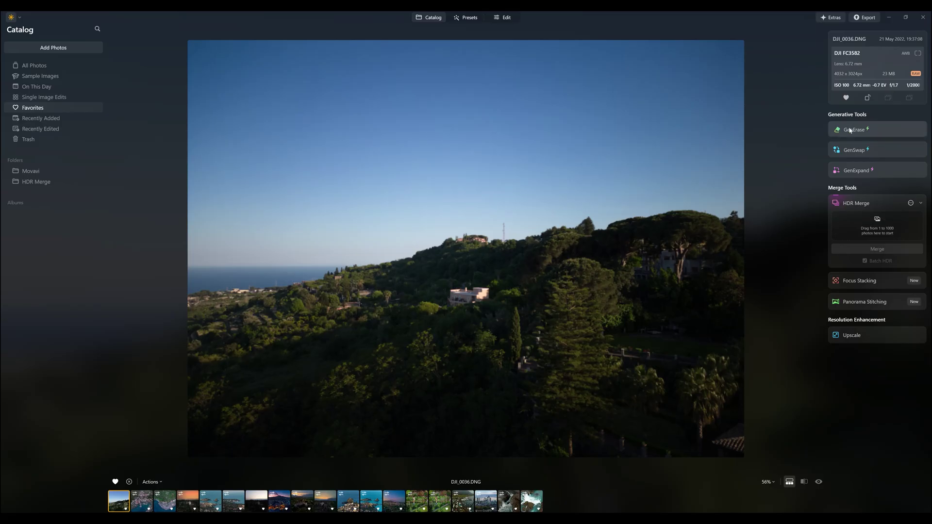
With GenErase at brush size 77, paint over the white house and erase it
{"action": "left_click", "coordinate": [850, 130]}
{"action": "left_click_drag", "start_coordinate": [502, 504], "coordinate": [531, 504]}
{"action": "mouse_move", "coordinate": [449, 296]}
{"action": "left_mouse_down"}
{"action": "mouse_move", "coordinate": [473, 301]}
{"action": "mouse_move", "coordinate": [442, 311]}
{"action": "left_mouse_up"}
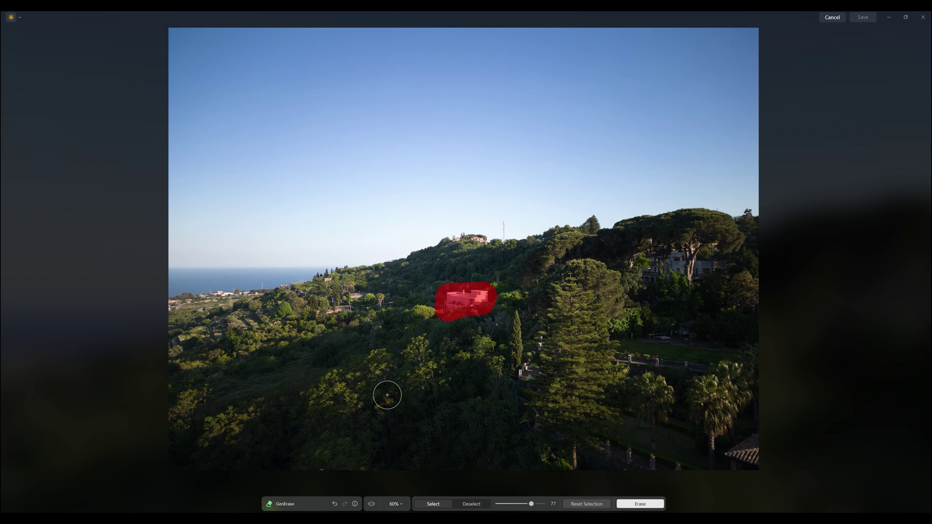
{"action": "left_click", "coordinate": [640, 504]}
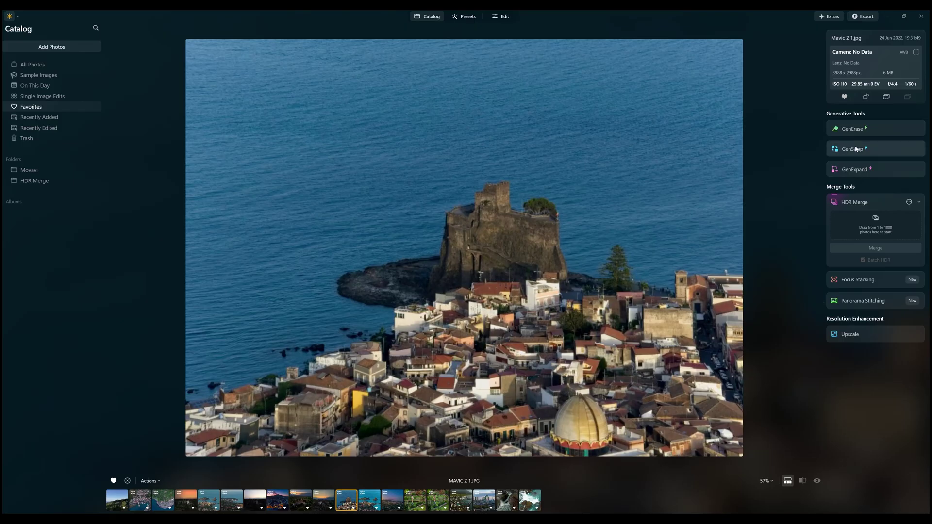
Mark a patch of open sea with GenSwap and generate a 'Sailing boat' beside the castle rock
{"action": "left_click", "coordinate": [874, 149]}
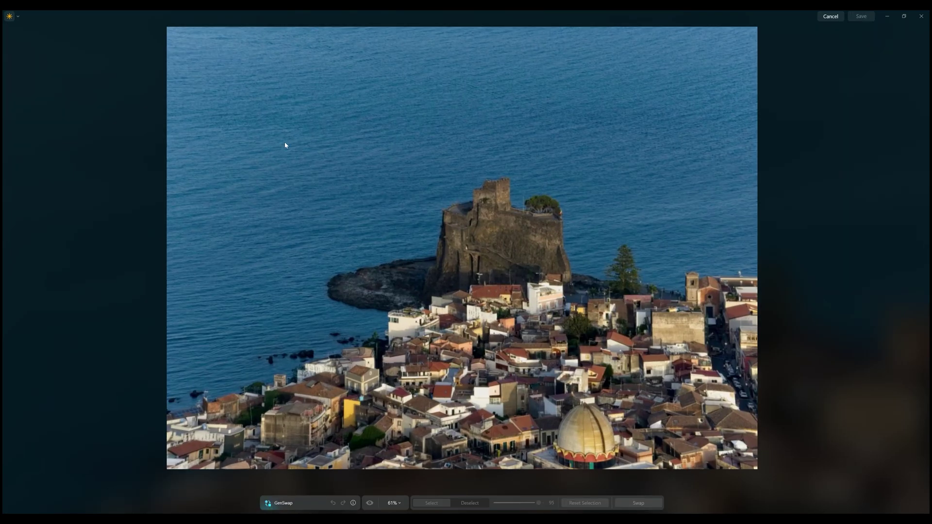
{"action": "mouse_move", "coordinate": [316, 140]}
{"action": "left_mouse_down"}
{"action": "mouse_move", "coordinate": [382, 157]}
{"action": "mouse_move", "coordinate": [384, 185]}
{"action": "mouse_move", "coordinate": [358, 194]}
{"action": "mouse_move", "coordinate": [361, 170]}
{"action": "mouse_move", "coordinate": [307, 160]}
{"action": "mouse_move", "coordinate": [315, 201]}
{"action": "mouse_move", "coordinate": [348, 194]}
{"action": "mouse_move", "coordinate": [328, 181]}
{"action": "left_mouse_up"}
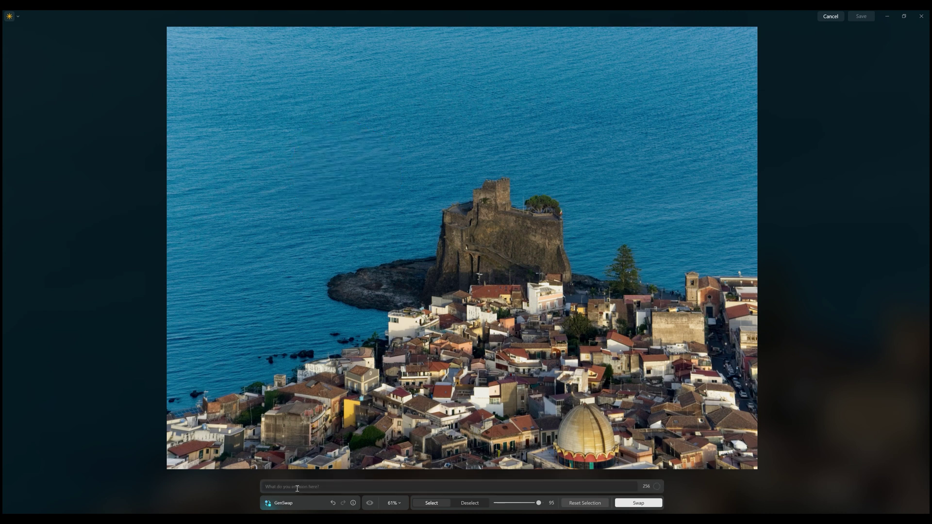
{"action": "type", "text": "Sailing boat"}
{"action": "left_click", "coordinate": [645, 506]}
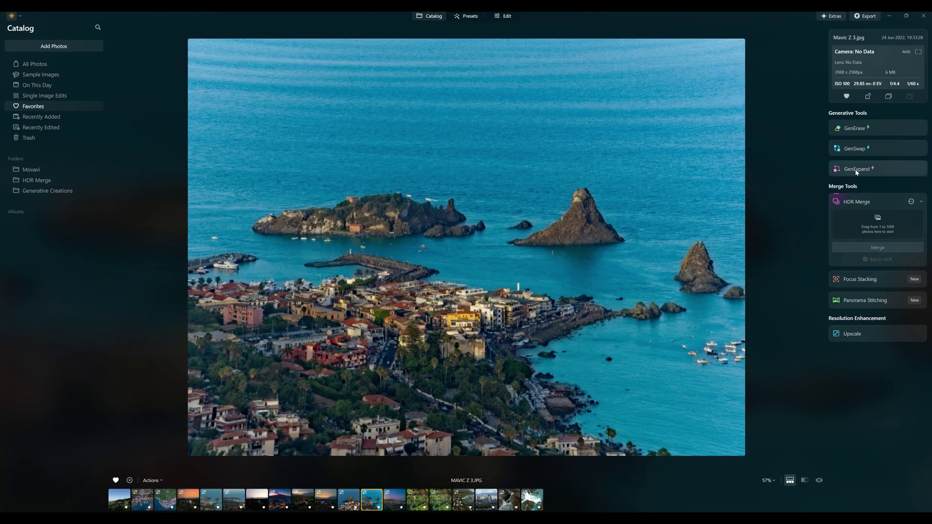
Widen the islands photo's right edge slightly with GenExpand and generate the new scenery
{"action": "left_click", "coordinate": [864, 173]}
{"action": "left_click_drag", "start_coordinate": [662, 252], "coordinate": [673, 251]}
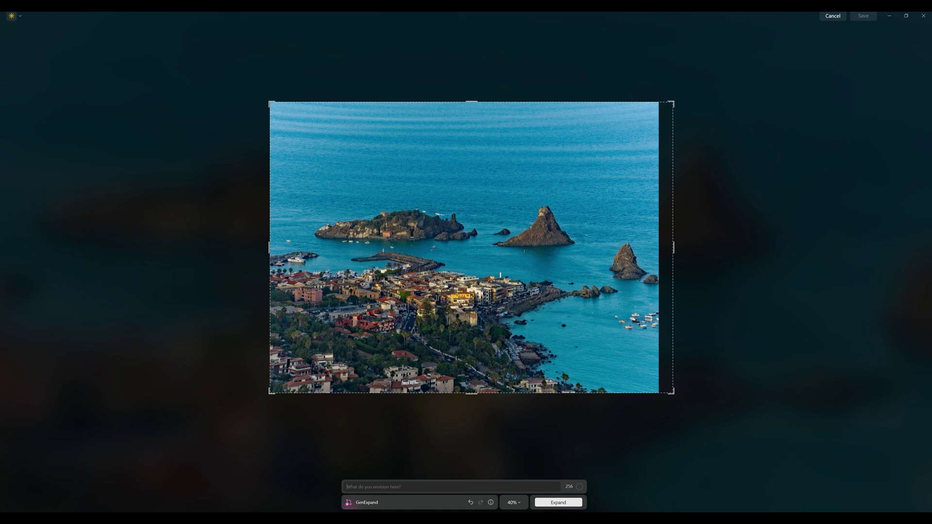
{"action": "left_click", "coordinate": [552, 503]}
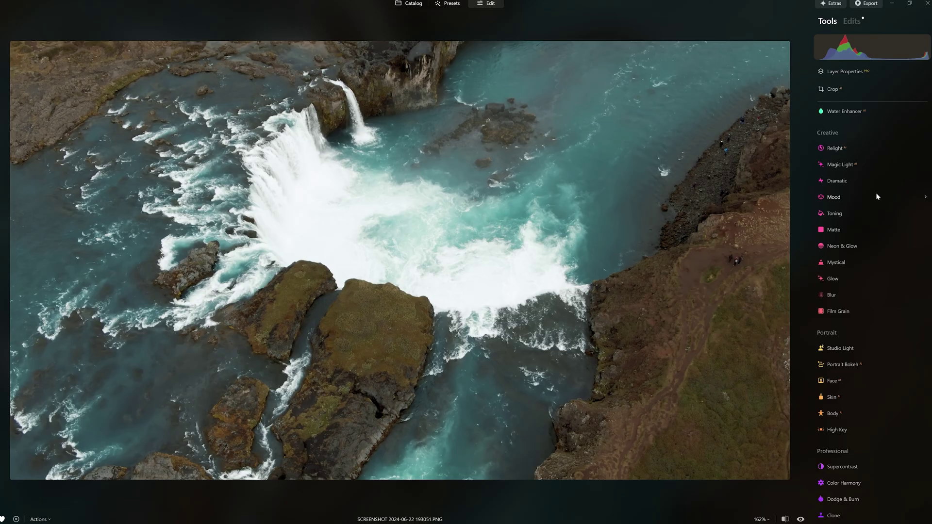
Scroll the Tools panel to the Landscape section listing Water Enhancer
{"action": "scroll", "coordinate": [877, 197], "scroll_direction": "up", "scroll_amount": 3}
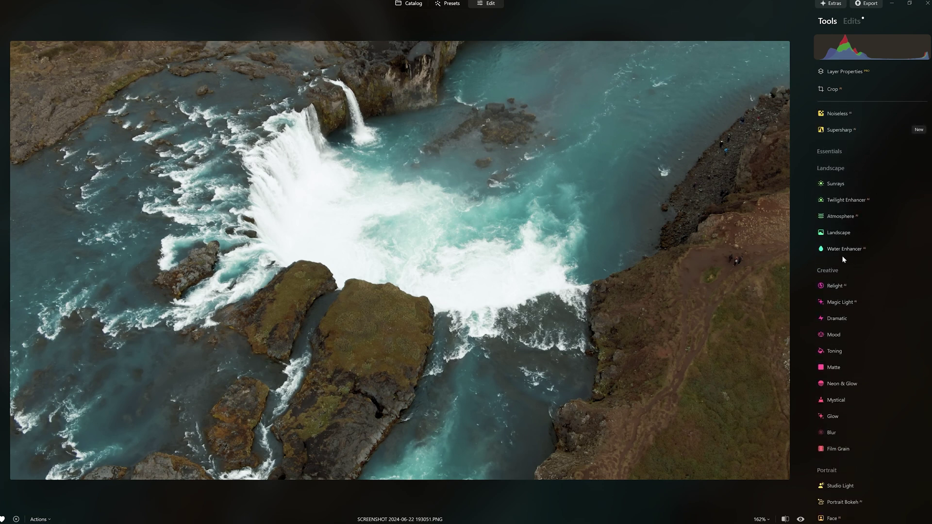
Set Water Enhancer to Amount 58, Brightness 16 and Original Color 31 on the river
{"action": "left_click", "coordinate": [843, 249]}
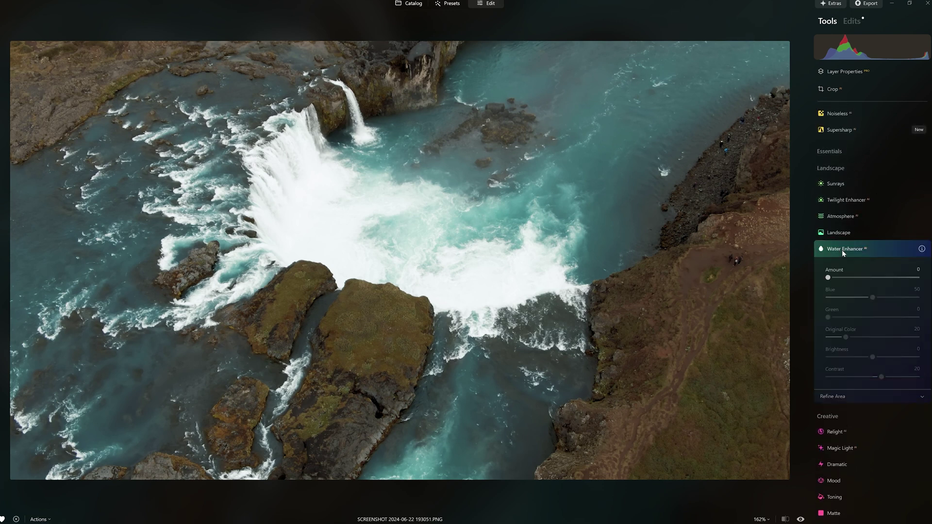
{"action": "left_click", "coordinate": [828, 278]}
{"action": "left_click_drag", "start_coordinate": [829, 278], "coordinate": [871, 314]}
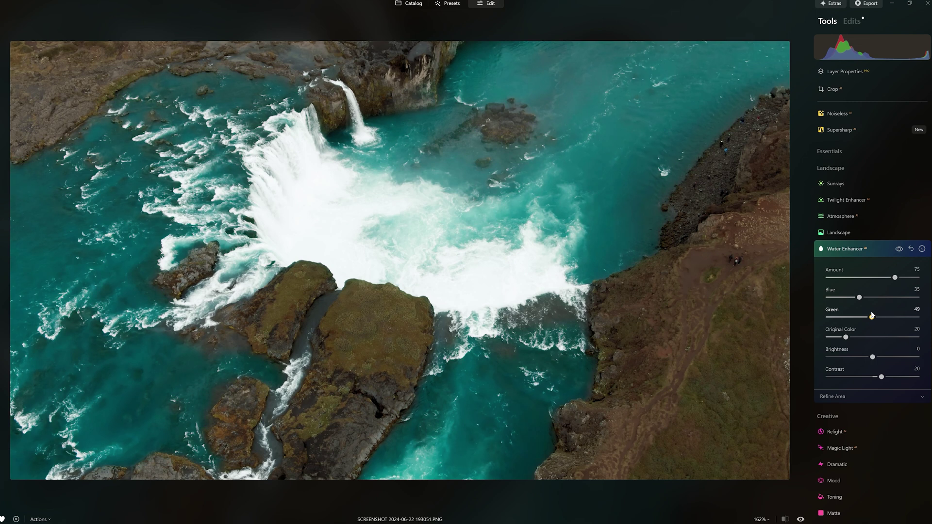
{"action": "left_click_drag", "start_coordinate": [872, 357], "coordinate": [885, 383]}
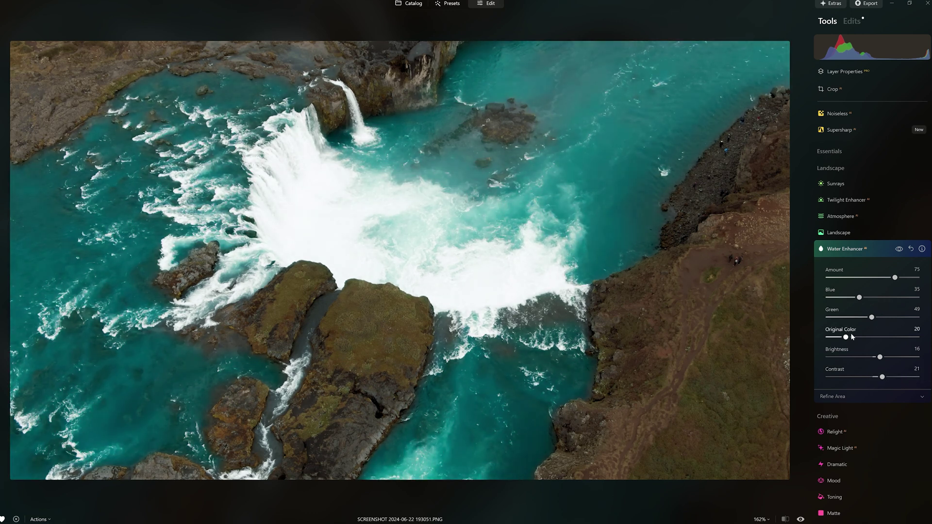
{"action": "mouse_move", "coordinate": [846, 336]}
{"action": "left_mouse_down"}
{"action": "mouse_move", "coordinate": [914, 337]}
{"action": "mouse_move", "coordinate": [856, 337]}
{"action": "left_mouse_up"}
{"action": "left_click_drag", "start_coordinate": [882, 281], "coordinate": [883, 281]}
Compare the Water Enhancer effect off and on, and expand its Refine Area settings
{"action": "left_click", "coordinate": [900, 249]}
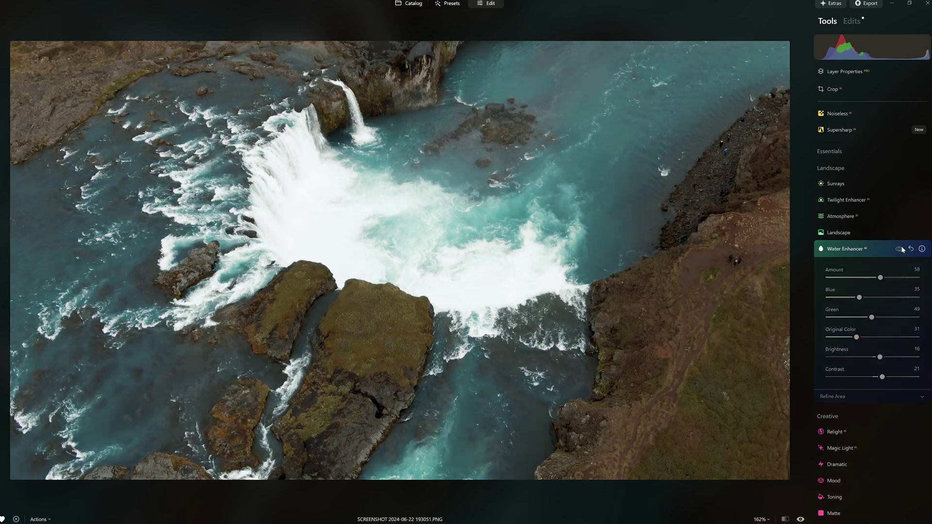
{"action": "left_click", "coordinate": [899, 249]}
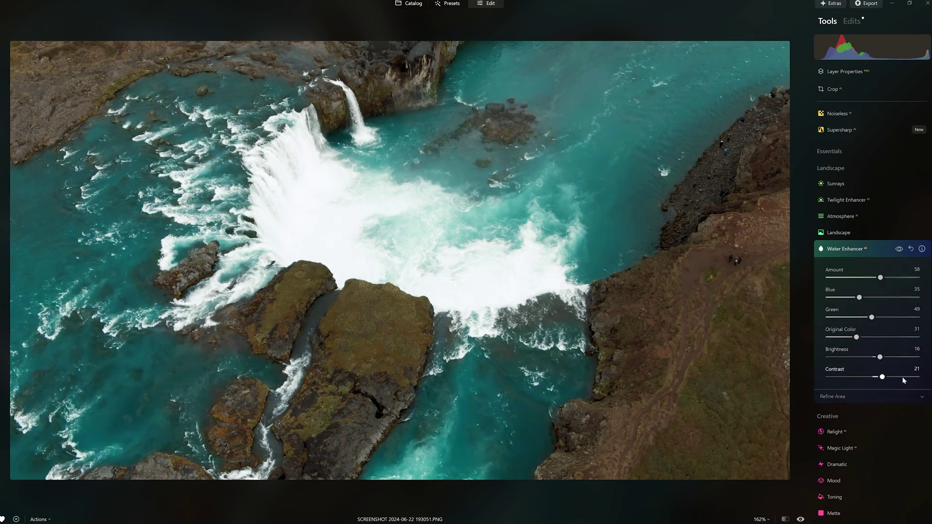
{"action": "left_click", "coordinate": [834, 396]}
{"action": "scroll", "coordinate": [888, 384], "scroll_direction": "down", "scroll_amount": 2}
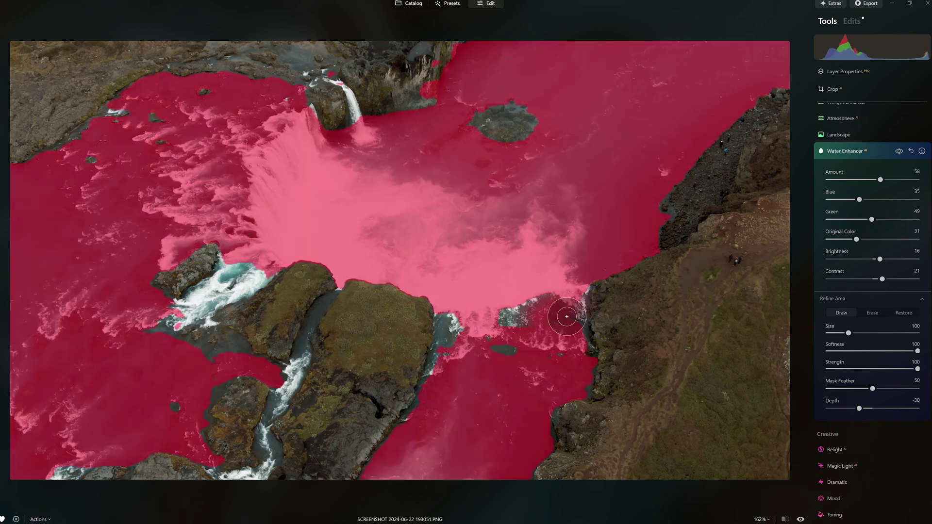
Set the refine brush size to 38 and paint the narrow stream and rapids into the mask
{"action": "left_click_drag", "start_coordinate": [849, 333], "coordinate": [834, 333]}
{"action": "mouse_move", "coordinate": [296, 353]}
{"action": "left_mouse_down"}
{"action": "mouse_move", "coordinate": [311, 314]}
{"action": "mouse_move", "coordinate": [330, 296]}
{"action": "mouse_move", "coordinate": [282, 391]}
{"action": "mouse_move", "coordinate": [297, 365]}
{"action": "mouse_move", "coordinate": [293, 392]}
{"action": "mouse_move", "coordinate": [273, 412]}
{"action": "left_mouse_up"}
{"action": "mouse_move", "coordinate": [258, 278]}
{"action": "left_mouse_down"}
{"action": "mouse_move", "coordinate": [177, 321]}
{"action": "mouse_move", "coordinate": [236, 260]}
{"action": "mouse_move", "coordinate": [215, 279]}
{"action": "mouse_move", "coordinate": [208, 317]}
{"action": "mouse_move", "coordinate": [219, 292]}
{"action": "left_mouse_up"}
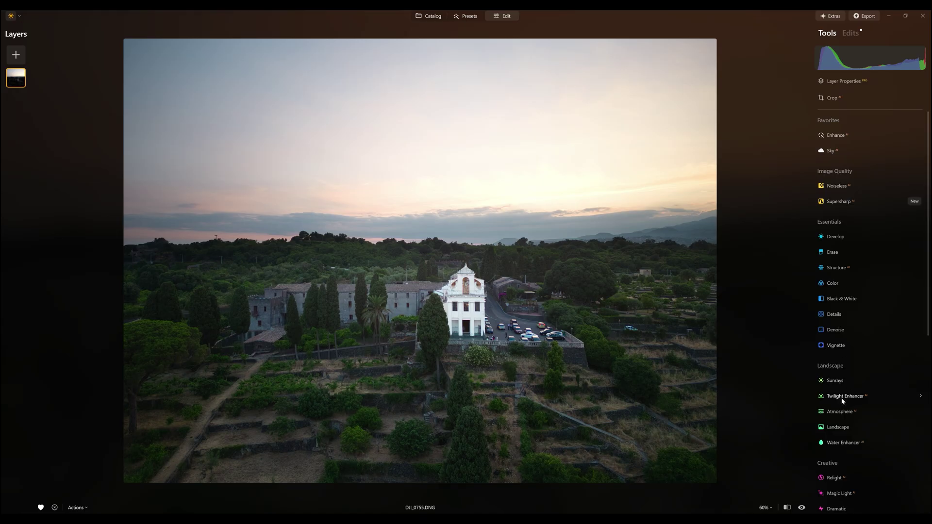
Expand Twilight Enhancer, collapse Essentials, and try the Golden twilight preset
{"action": "left_click", "coordinate": [842, 397]}
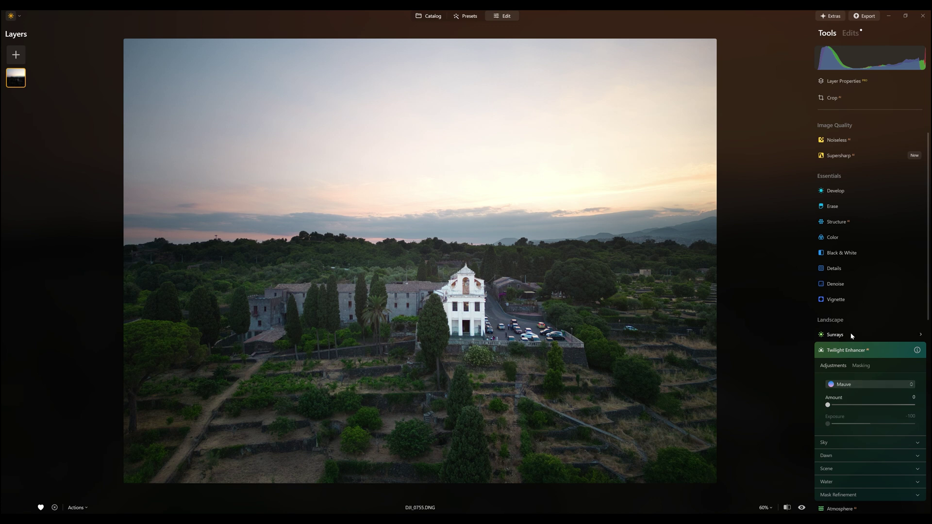
{"action": "left_click", "coordinate": [830, 177]}
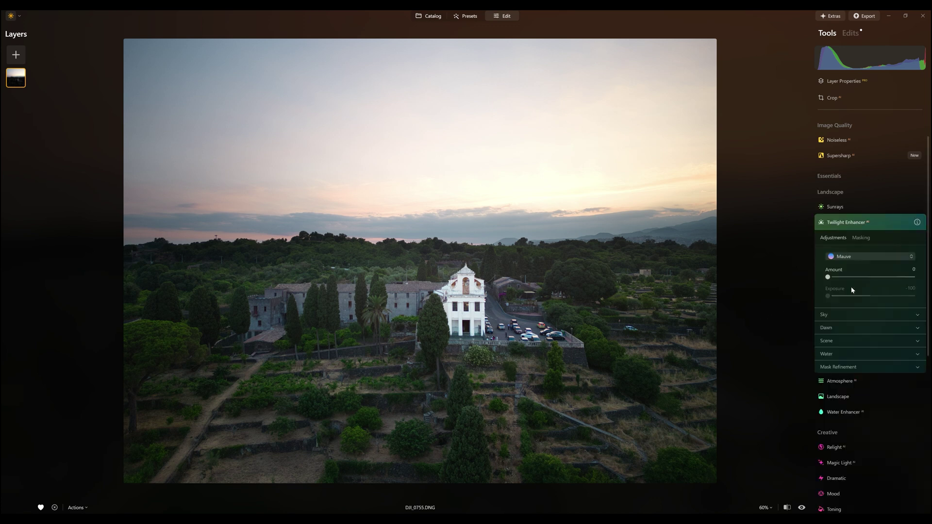
{"action": "left_click", "coordinate": [912, 258]}
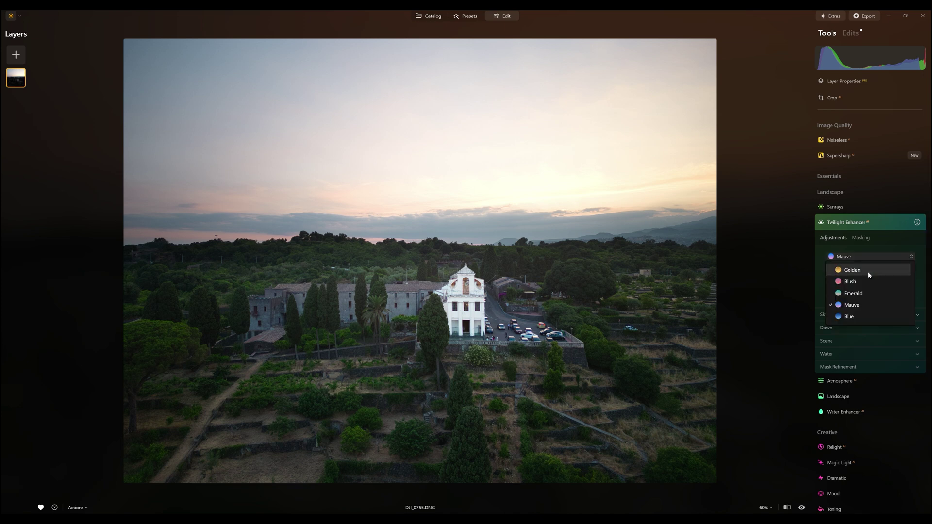
{"action": "left_click", "coordinate": [868, 274]}
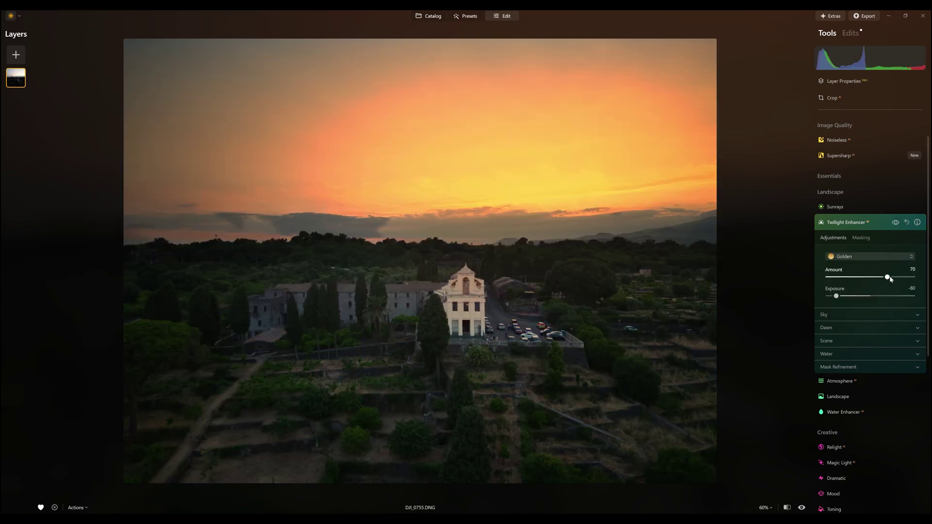
Cycle through the Emerald, Mauve, Blue and Blush twilight presets
{"action": "left_click", "coordinate": [909, 258]}
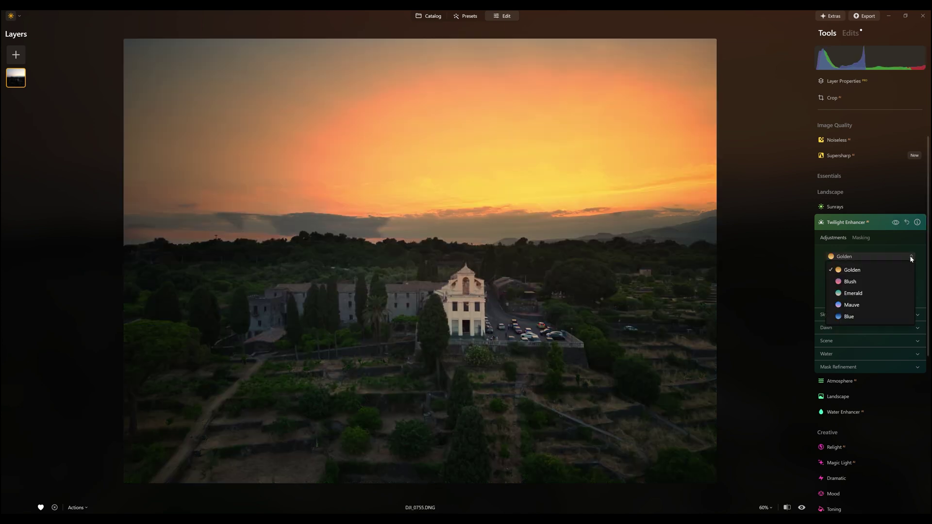
{"action": "left_click", "coordinate": [856, 295]}
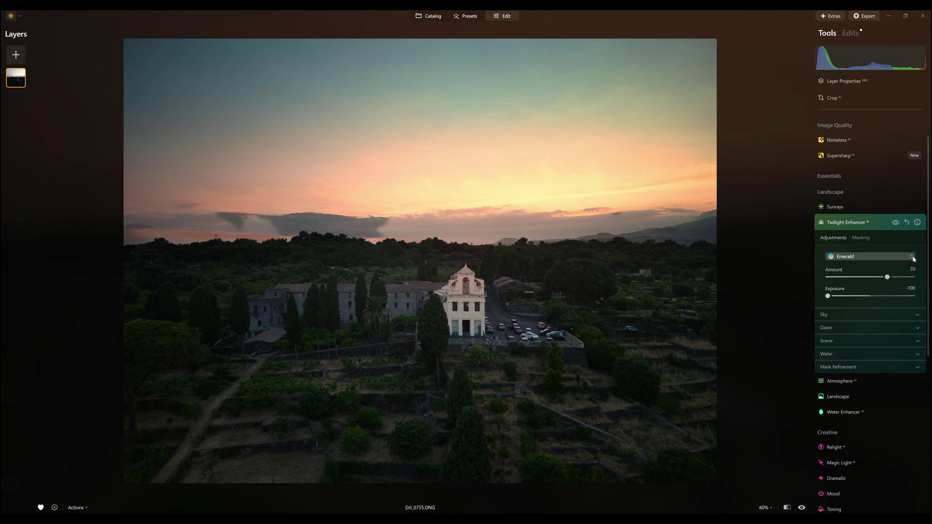
{"action": "left_click", "coordinate": [911, 257]}
{"action": "left_click", "coordinate": [853, 307]}
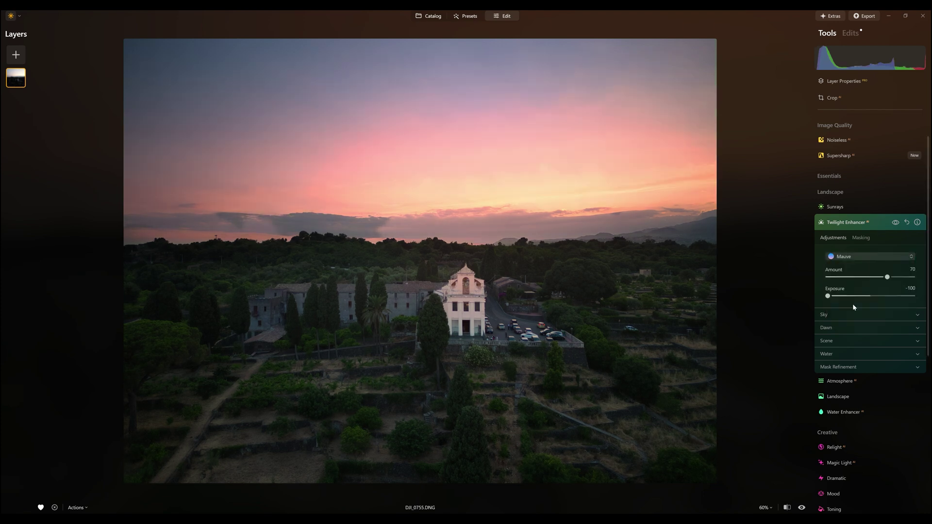
{"action": "left_click", "coordinate": [911, 257]}
{"action": "left_click", "coordinate": [849, 318]}
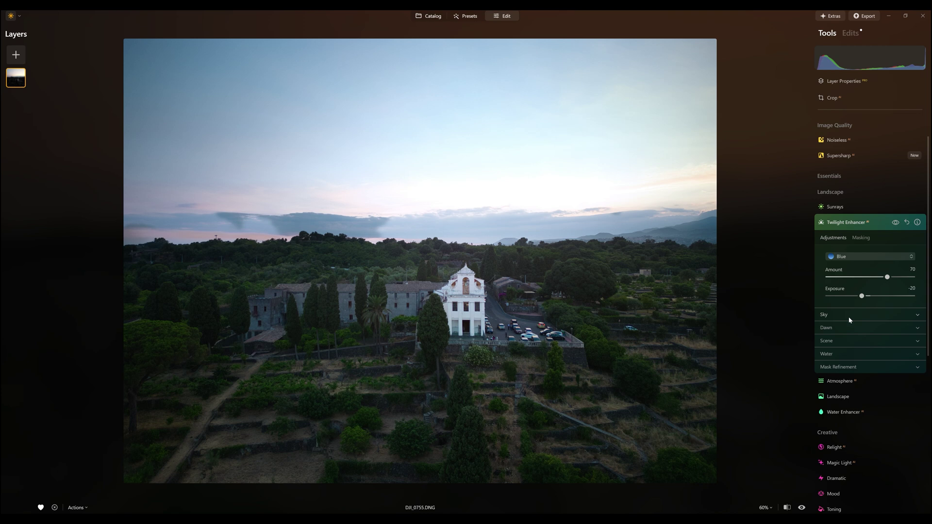
{"action": "left_click", "coordinate": [912, 258]}
{"action": "left_click", "coordinate": [850, 281]}
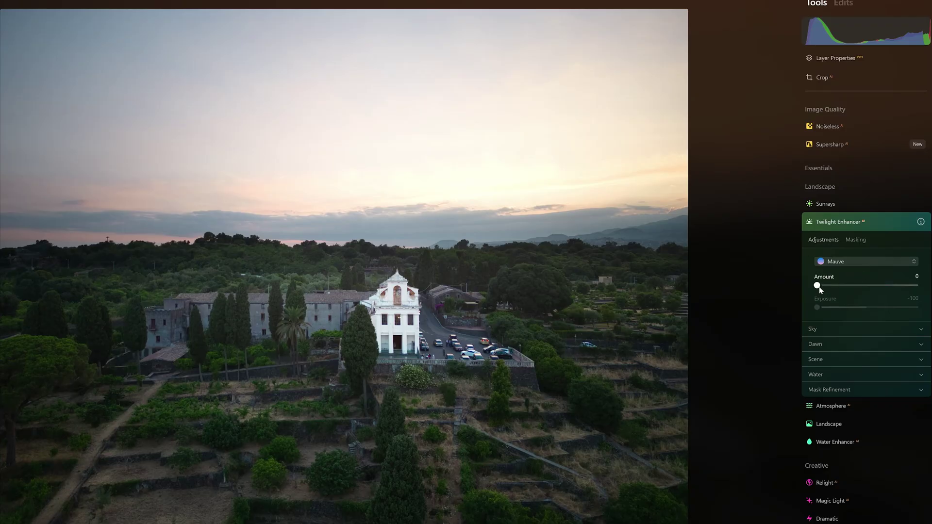
Raise the Twilight Amount, set Exposure to -57, then ease Amount back to 62
{"action": "left_click_drag", "start_coordinate": [819, 287], "coordinate": [886, 286]}
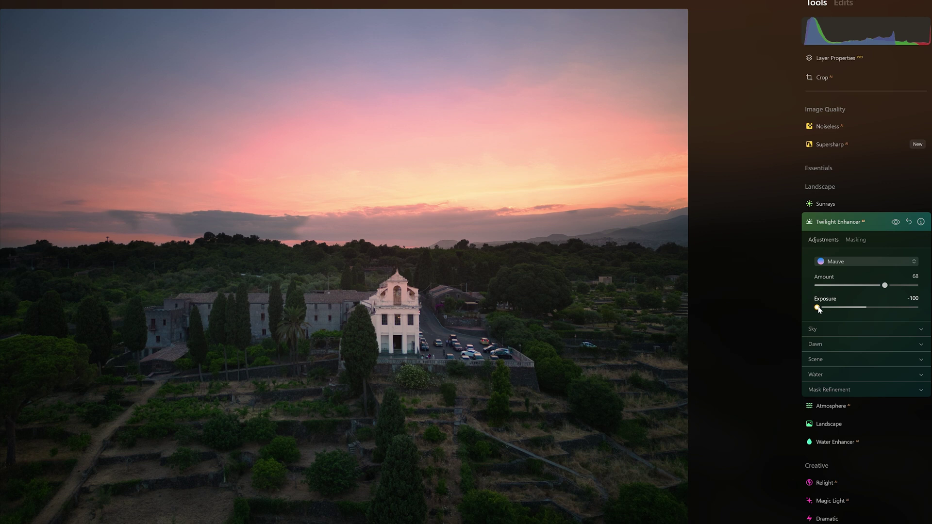
{"action": "left_click_drag", "start_coordinate": [818, 309], "coordinate": [839, 309]}
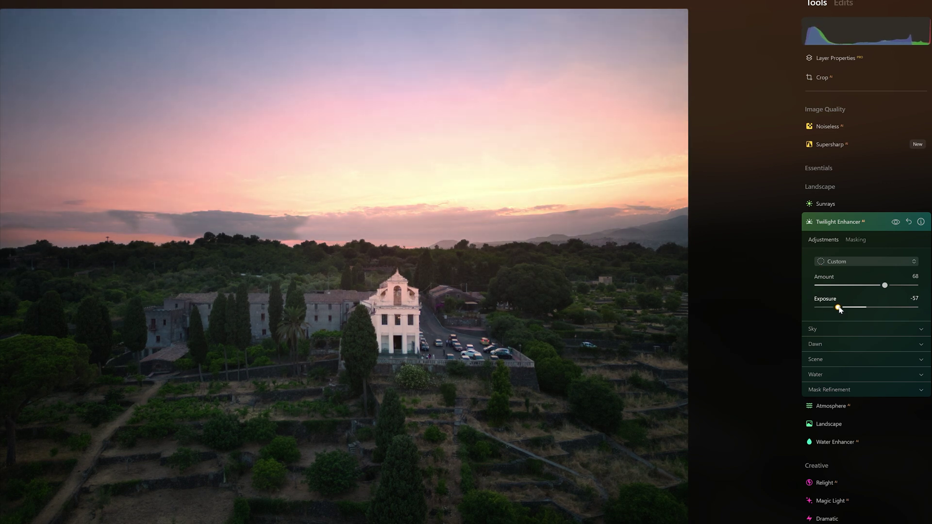
{"action": "left_click_drag", "start_coordinate": [885, 286], "coordinate": [878, 285]}
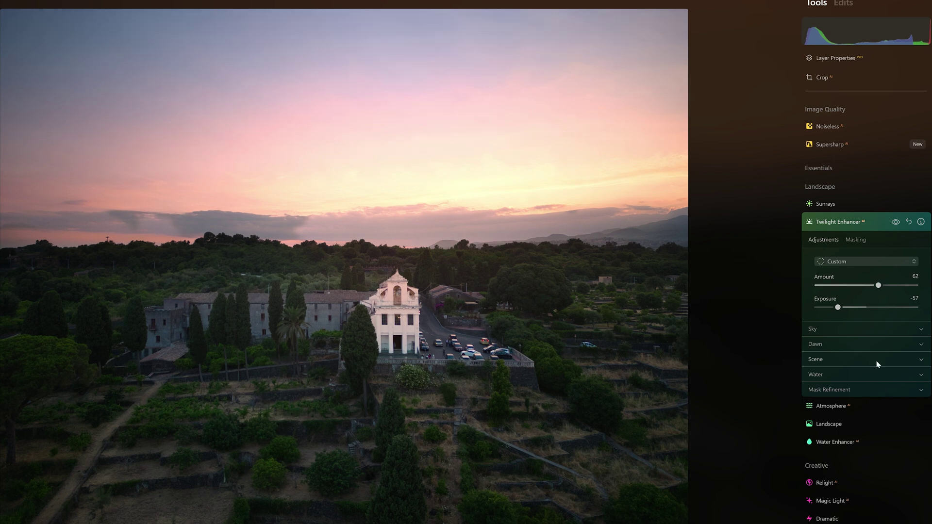
Set the sky Temperature to -22 and weaken and shrink the Dawn glow
{"action": "left_click", "coordinate": [831, 330]}
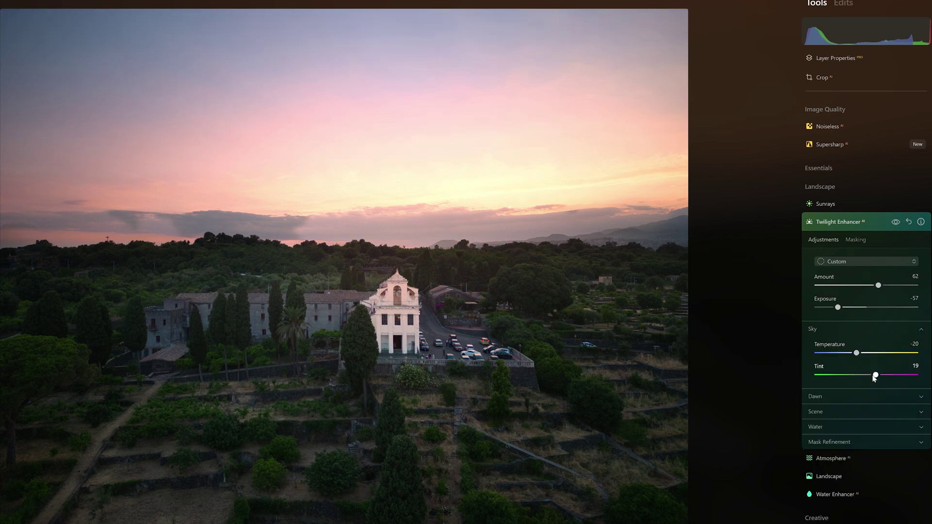
{"action": "left_click_drag", "start_coordinate": [857, 355], "coordinate": [864, 376]}
{"action": "left_click", "coordinate": [861, 395]}
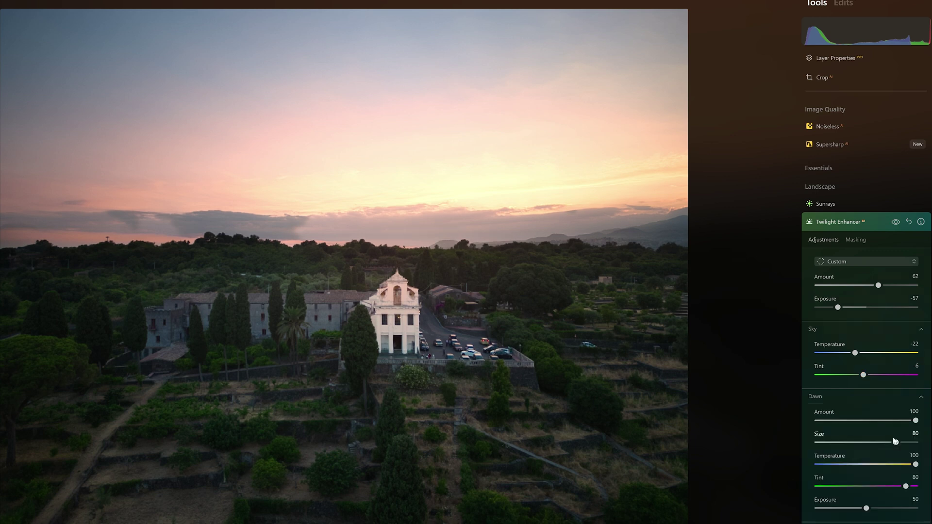
{"action": "left_click_drag", "start_coordinate": [916, 421], "coordinate": [864, 443]}
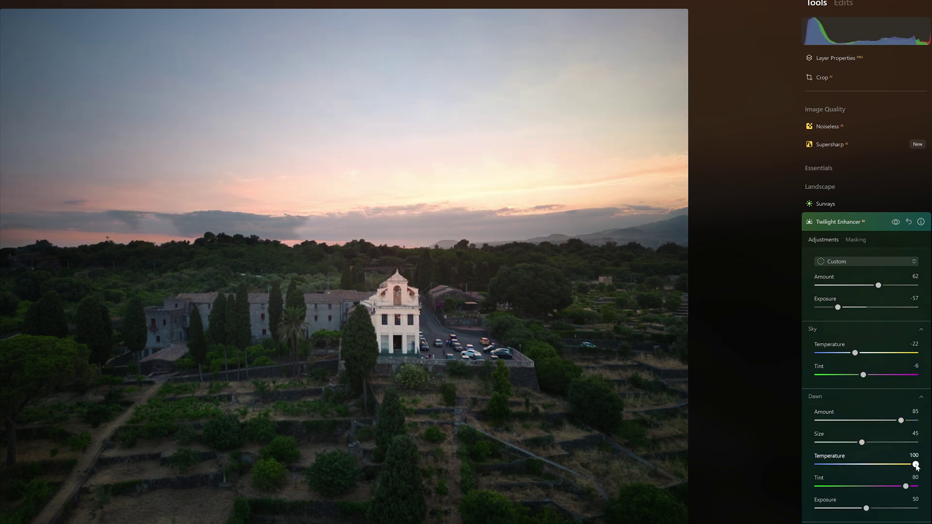
{"action": "mouse_move", "coordinate": [866, 508]}
{"action": "left_mouse_down"}
{"action": "mouse_move", "coordinate": [847, 508]}
{"action": "mouse_move", "coordinate": [859, 508]}
{"action": "left_mouse_up"}
{"action": "left_click", "coordinate": [825, 396]}
{"action": "scroll", "coordinate": [827, 281], "scroll_direction": "down", "scroll_amount": 3}
Darken the Scene shade and set Mask Refinement Sky Global 16 and Sky Horizon -4
{"action": "left_click", "coordinate": [820, 265]}
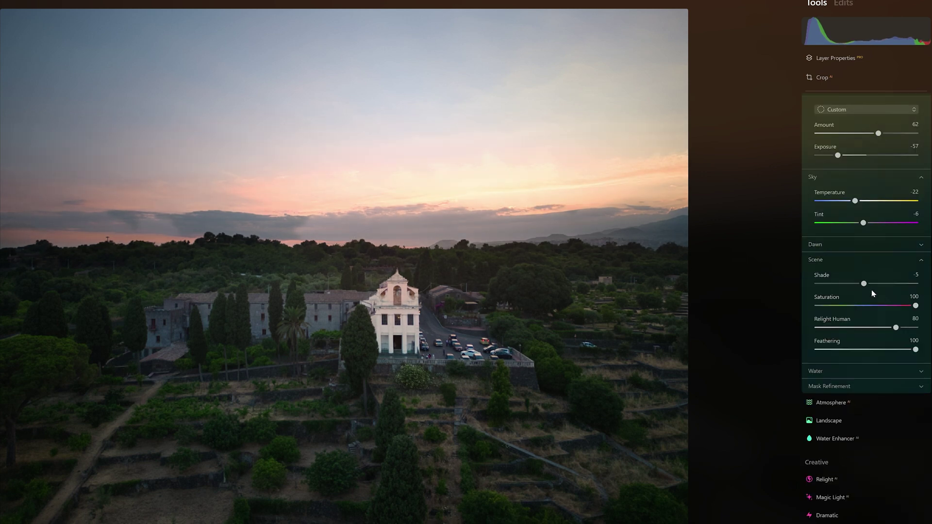
{"action": "left_click_drag", "start_coordinate": [866, 284], "coordinate": [850, 299]}
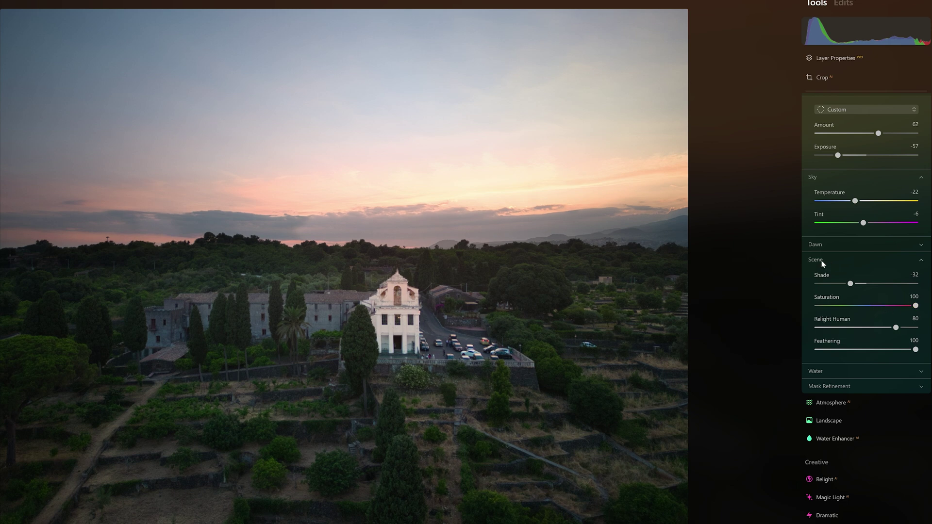
{"action": "left_click", "coordinate": [822, 261]}
{"action": "left_click", "coordinate": [835, 289]}
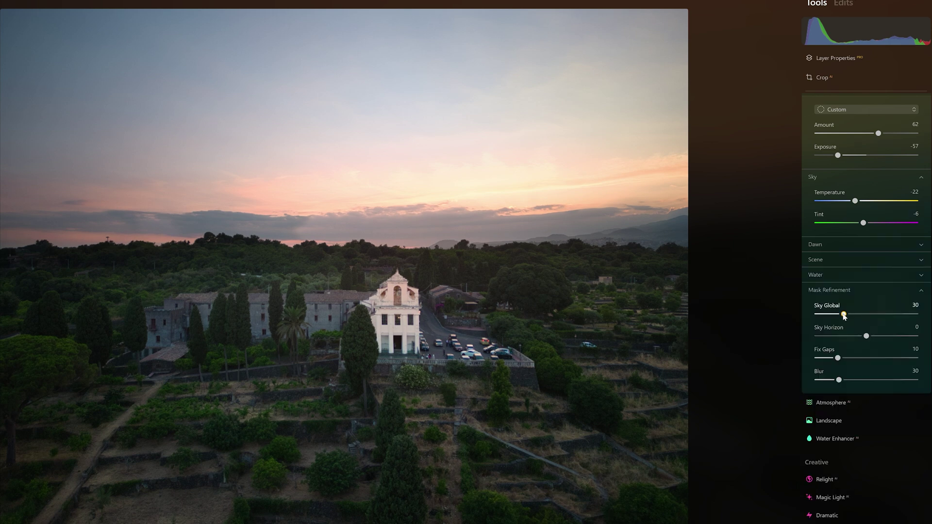
{"action": "left_click_drag", "start_coordinate": [915, 314], "coordinate": [851, 380]}
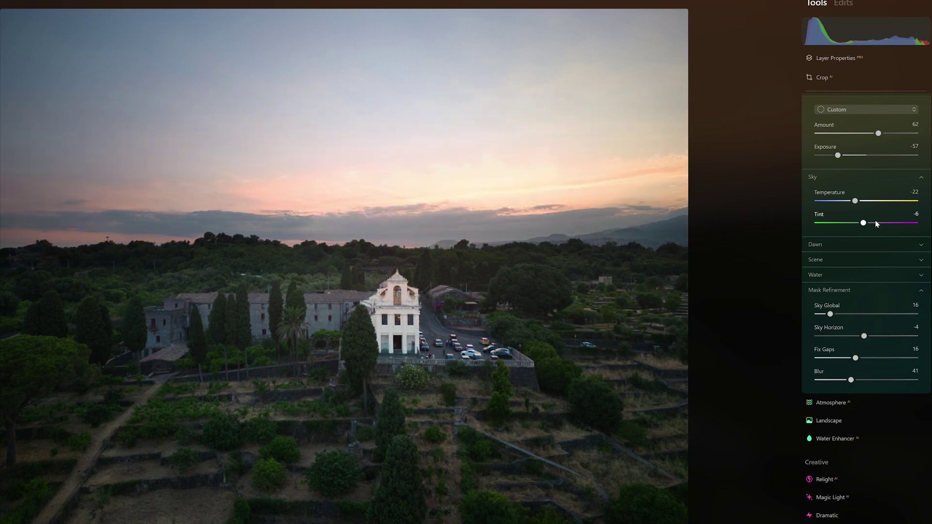
{"action": "scroll", "coordinate": [874, 221], "scroll_direction": "up", "scroll_amount": 3}
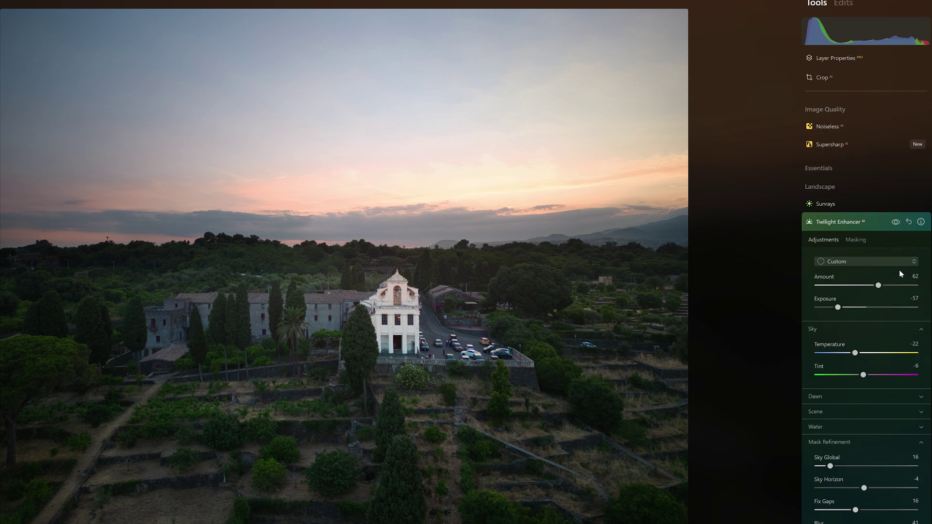
Apply the Blue twilight preset at Amount 76, then bring up Develop's masking tools
{"action": "left_click", "coordinate": [914, 263]}
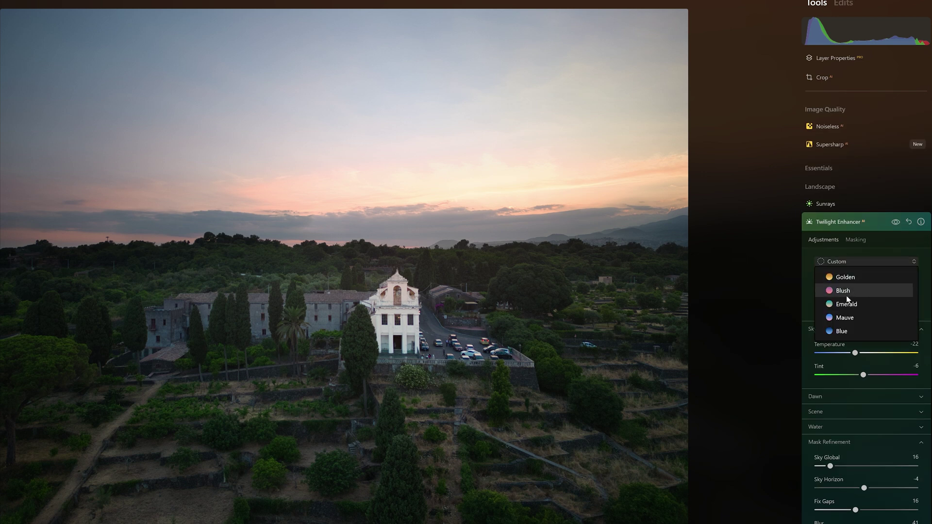
{"action": "left_click", "coordinate": [835, 330]}
{"action": "left_click_drag", "start_coordinate": [885, 290], "coordinate": [856, 311]}
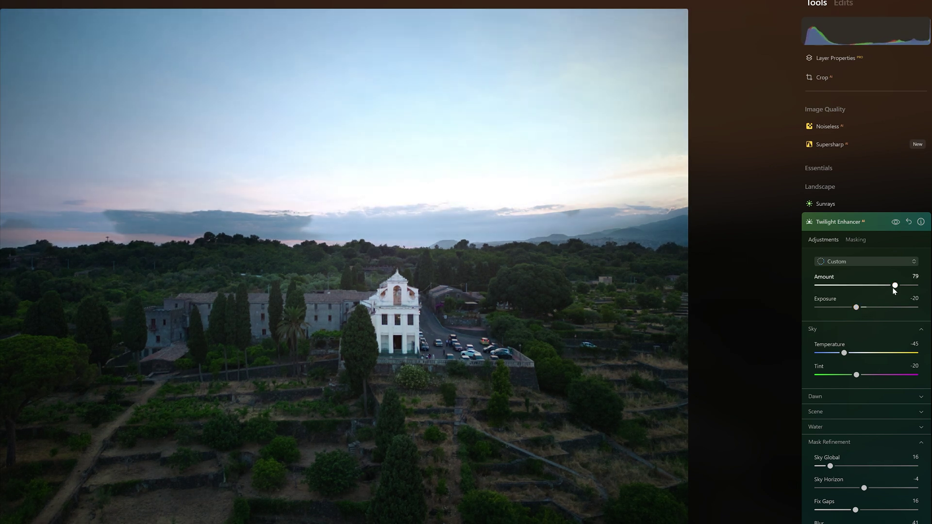
{"action": "left_click_drag", "start_coordinate": [895, 287], "coordinate": [892, 287]}
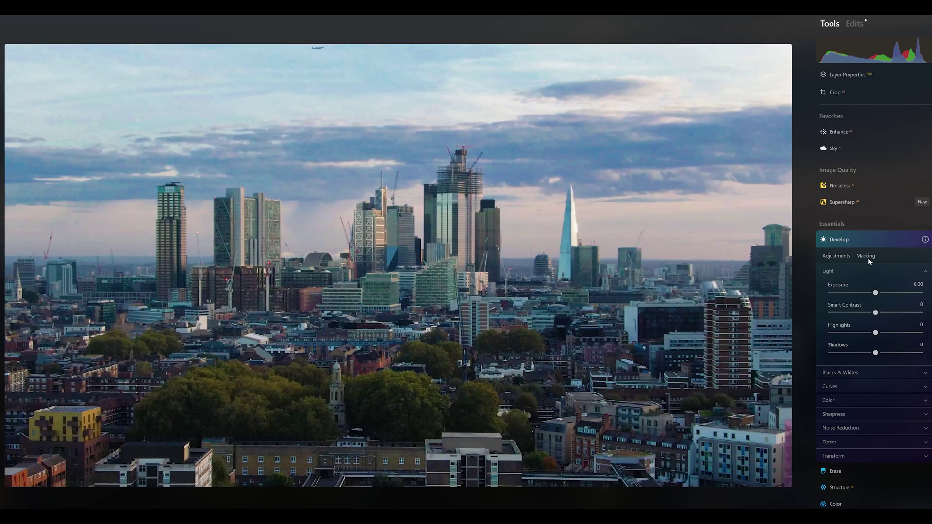
{"action": "left_click", "coordinate": [866, 256]}
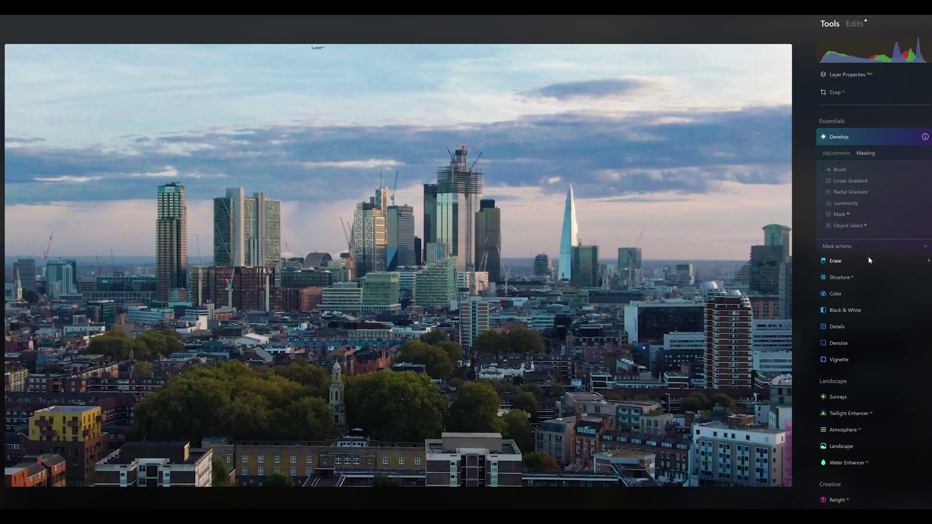
Paint a brush mask across the skyline and add a linear gradient over the lower city
{"action": "left_click", "coordinate": [839, 164]}
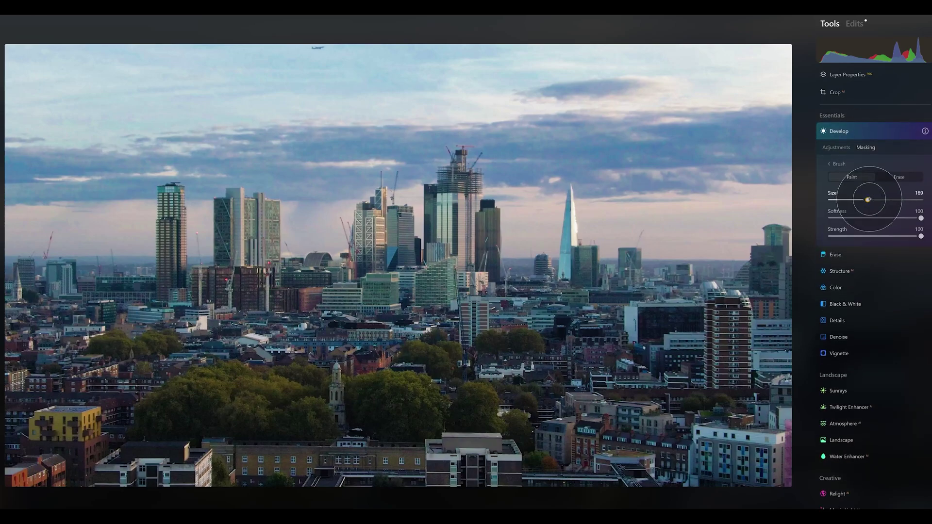
{"action": "mouse_move", "coordinate": [490, 217]}
{"action": "left_mouse_down"}
{"action": "mouse_move", "coordinate": [414, 209]}
{"action": "mouse_move", "coordinate": [413, 201]}
{"action": "mouse_move", "coordinate": [195, 217]}
{"action": "mouse_move", "coordinate": [261, 277]}
{"action": "mouse_move", "coordinate": [542, 257]}
{"action": "mouse_move", "coordinate": [519, 208]}
{"action": "left_mouse_up"}
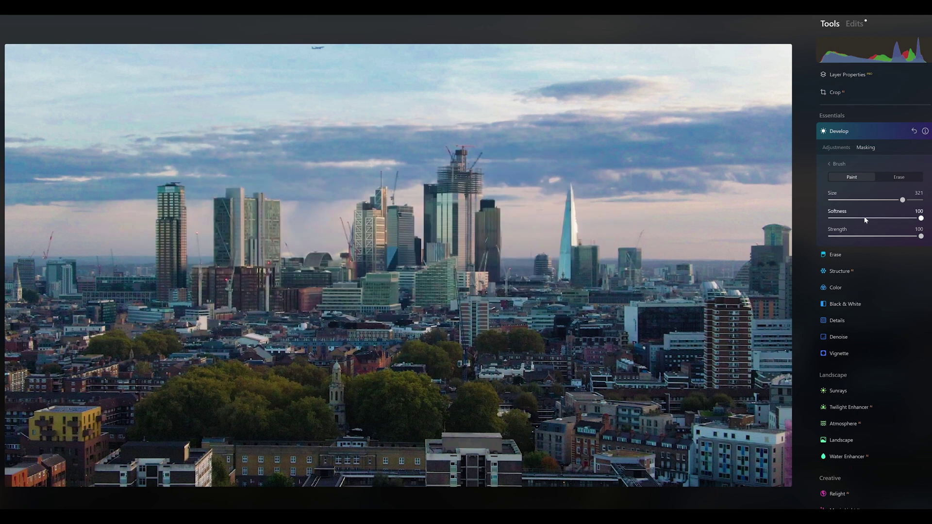
{"action": "left_click", "coordinate": [839, 165]}
{"action": "left_click", "coordinate": [849, 178]}
{"action": "mouse_move", "coordinate": [428, 275]}
{"action": "left_mouse_down"}
{"action": "mouse_move", "coordinate": [447, 299]}
{"action": "mouse_move", "coordinate": [399, 154]}
{"action": "mouse_move", "coordinate": [441, 221]}
{"action": "mouse_move", "coordinate": [446, 311]}
{"action": "left_mouse_up"}
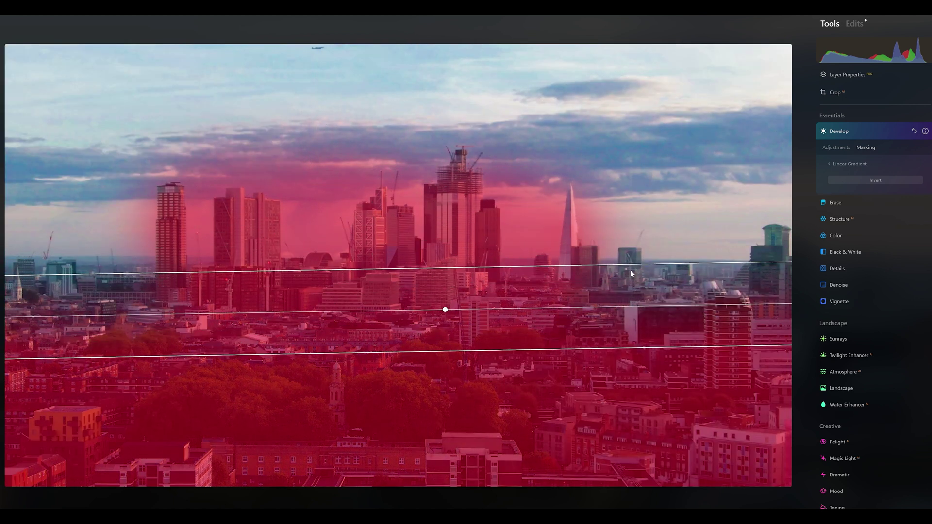
{"action": "left_click", "coordinate": [830, 164]}
Add a radial gradient around the foreground trees, flattened into a wide ellipse
{"action": "left_click", "coordinate": [835, 186]}
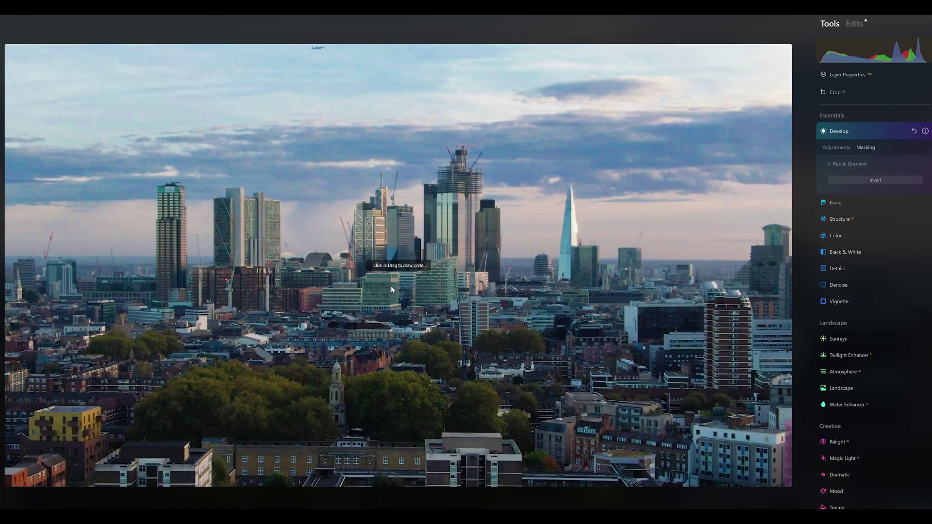
{"action": "left_click_drag", "start_coordinate": [309, 393], "coordinate": [402, 410]}
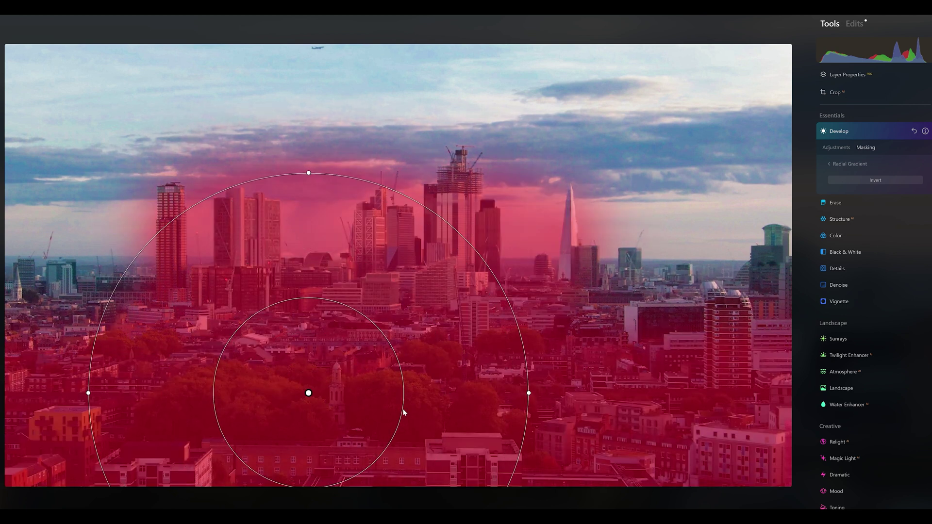
{"action": "left_click_drag", "start_coordinate": [308, 173], "coordinate": [308, 308]}
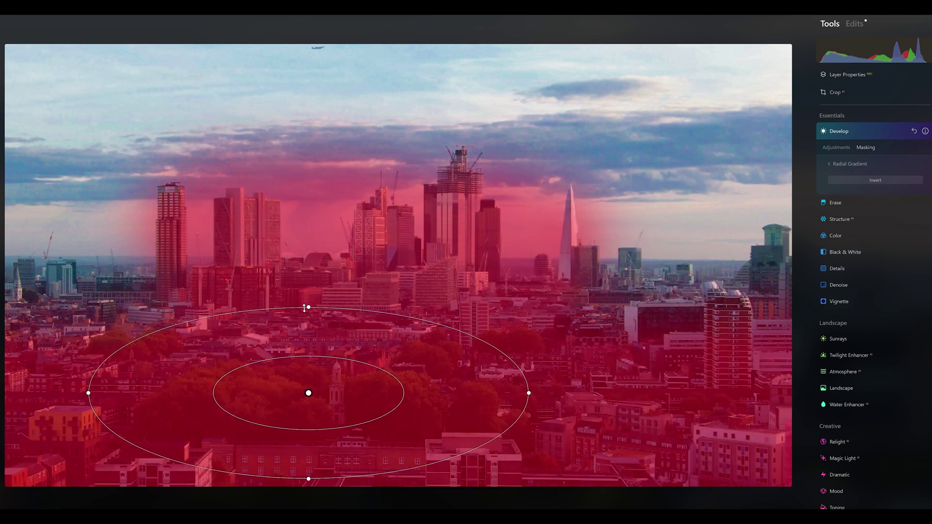
{"action": "left_click", "coordinate": [829, 163]}
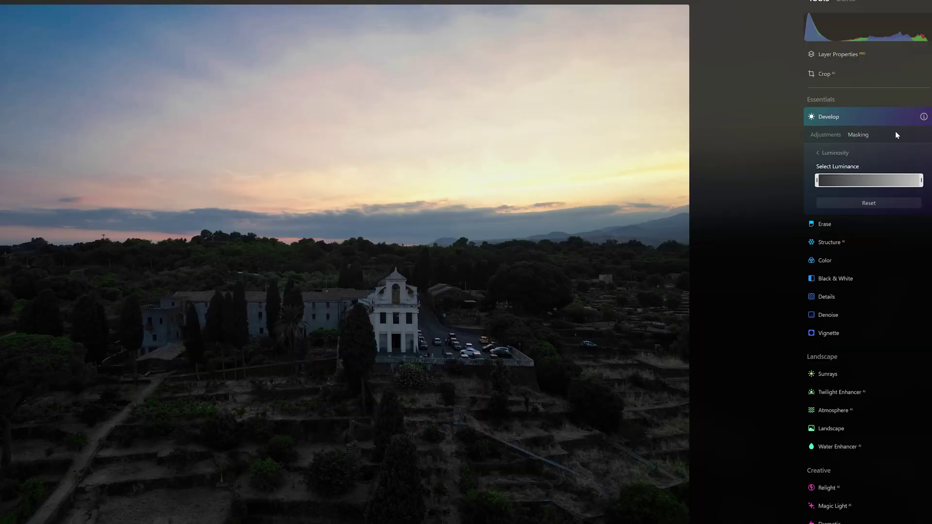
Add a Luminosity mask in Develop, trimming dark tones and the brightest highlights to isolate the sky
{"action": "left_click", "coordinate": [831, 118]}
{"action": "left_click", "coordinate": [831, 117]}
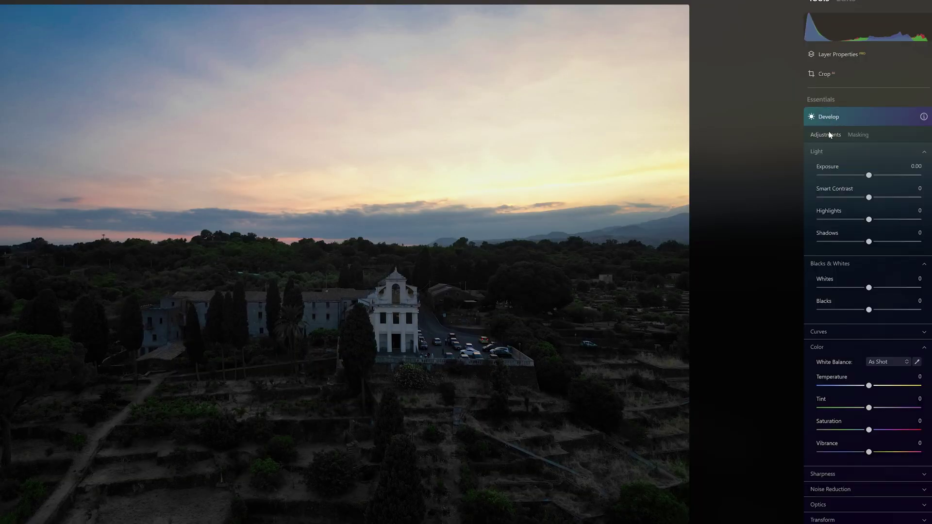
{"action": "left_click", "coordinate": [861, 136]}
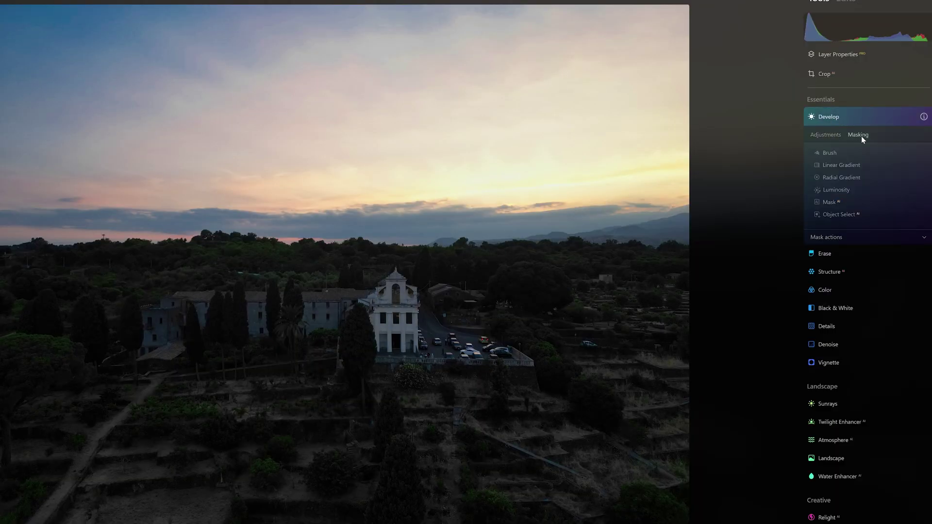
{"action": "left_click", "coordinate": [835, 188]}
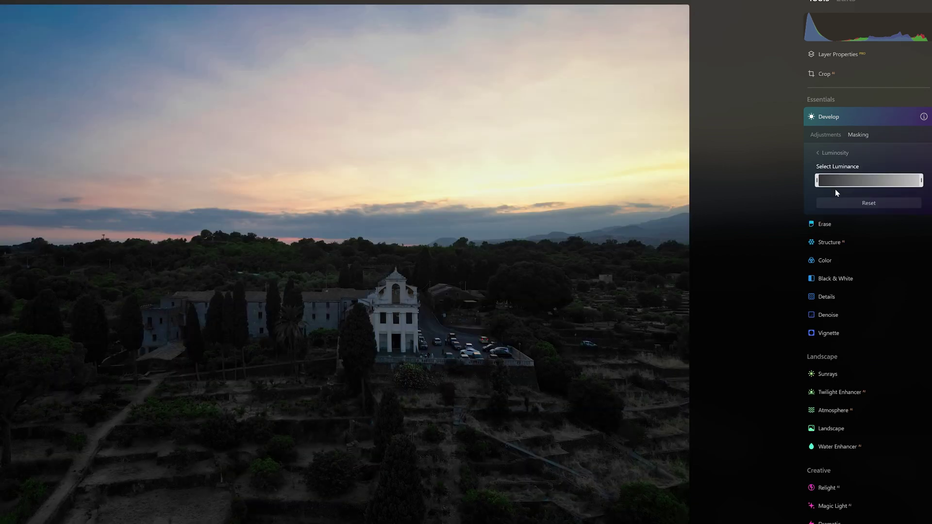
{"action": "left_click_drag", "start_coordinate": [817, 180], "coordinate": [861, 180]}
{"action": "mouse_move", "coordinate": [921, 181]}
{"action": "left_mouse_down"}
{"action": "mouse_move", "coordinate": [826, 183]}
{"action": "mouse_move", "coordinate": [916, 185]}
{"action": "mouse_move", "coordinate": [852, 183]}
{"action": "mouse_move", "coordinate": [863, 182]}
{"action": "mouse_move", "coordinate": [861, 191]}
{"action": "mouse_move", "coordinate": [850, 191]}
{"action": "mouse_move", "coordinate": [906, 190]}
{"action": "left_mouse_up"}
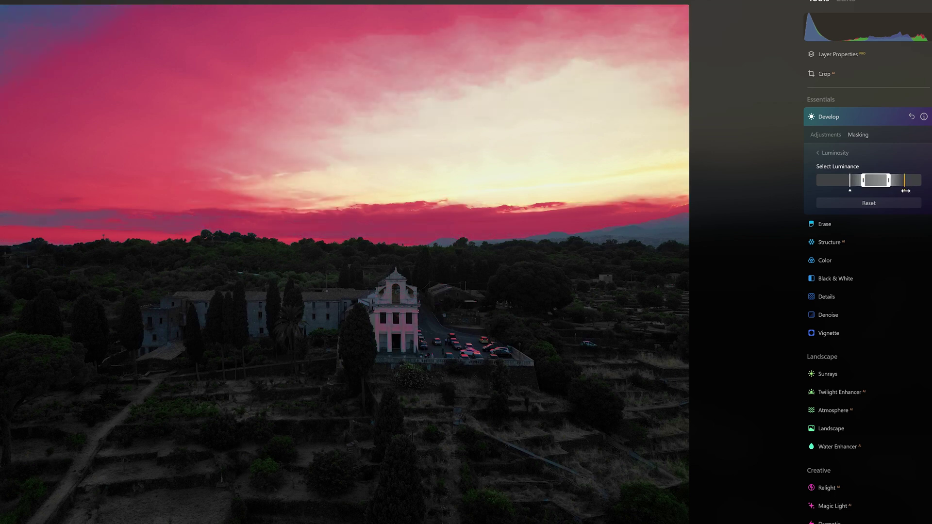